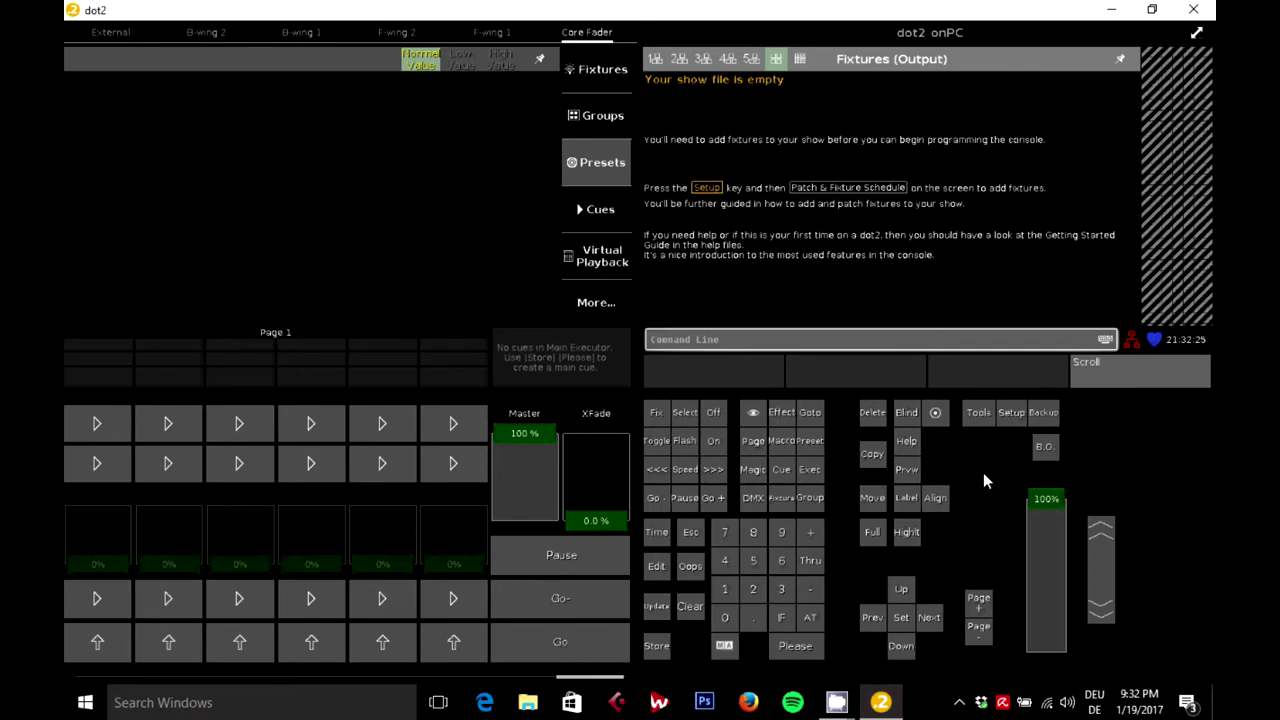
Create a new show named testshow
left_click(1040, 413)
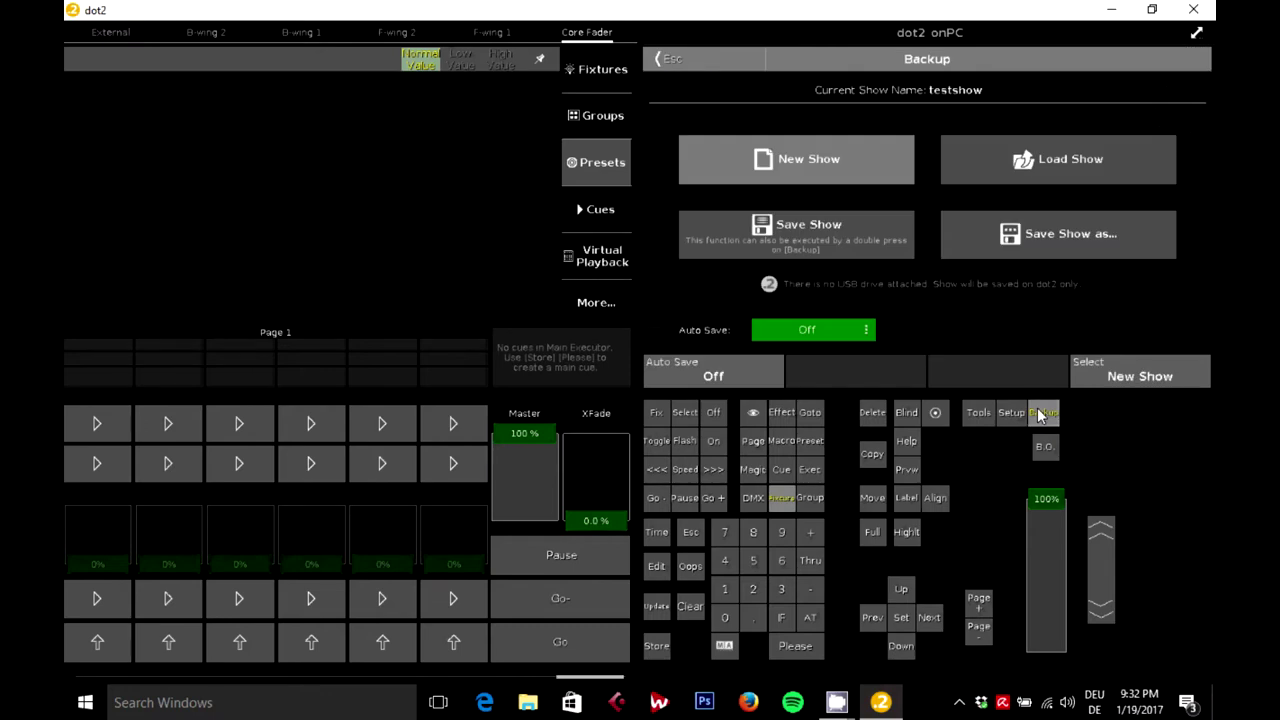
left_click(842, 160)
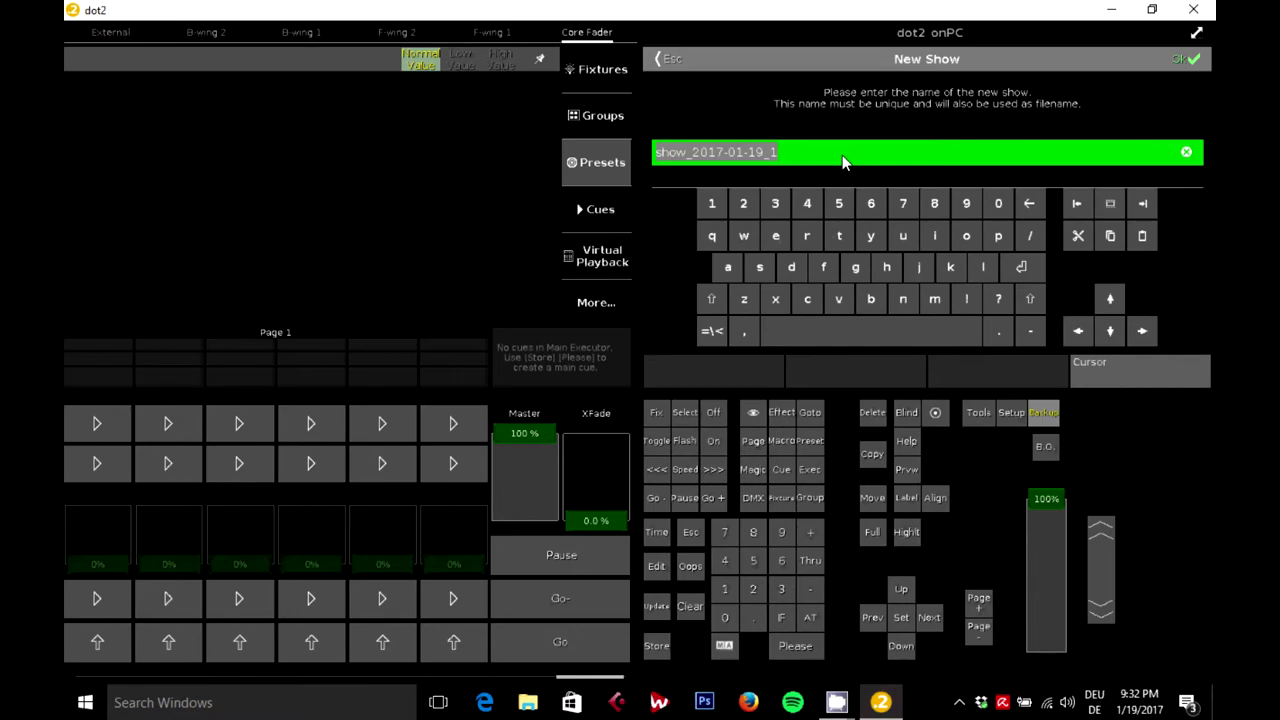
type("testshow")
key("Return")
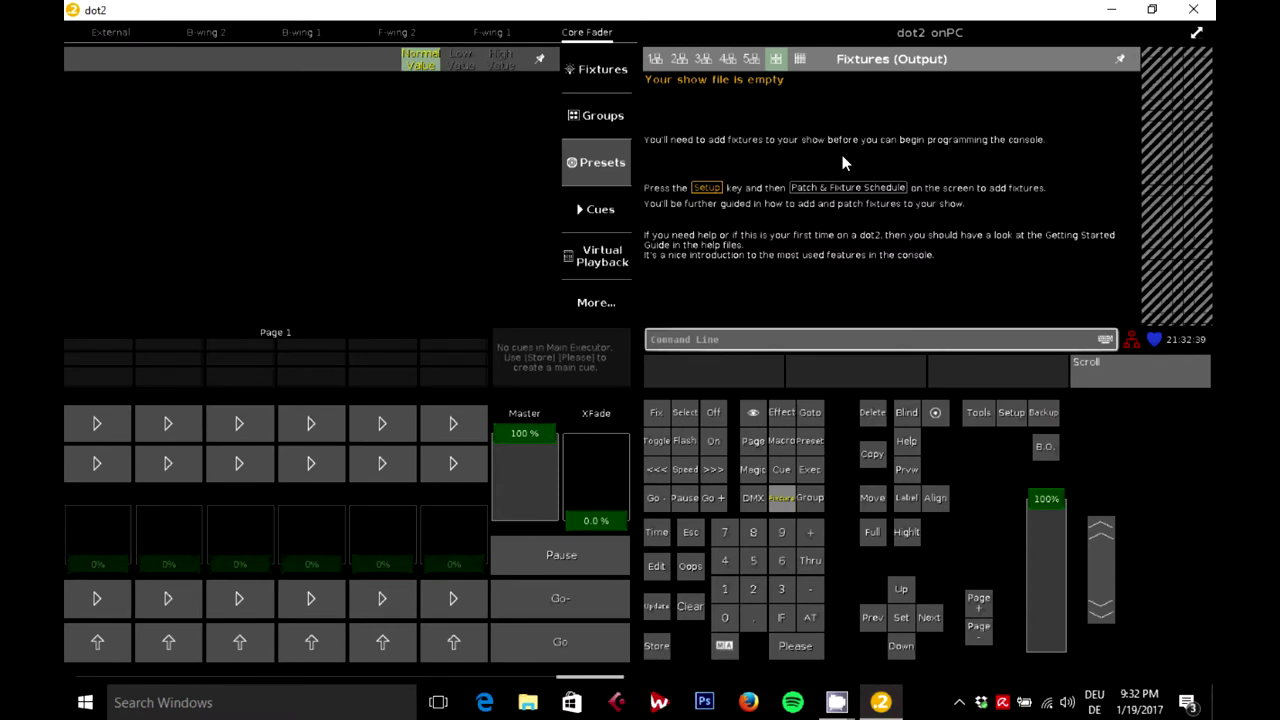
Open the Patch & Fixture Schedule from the console setup
left_click(1012, 413)
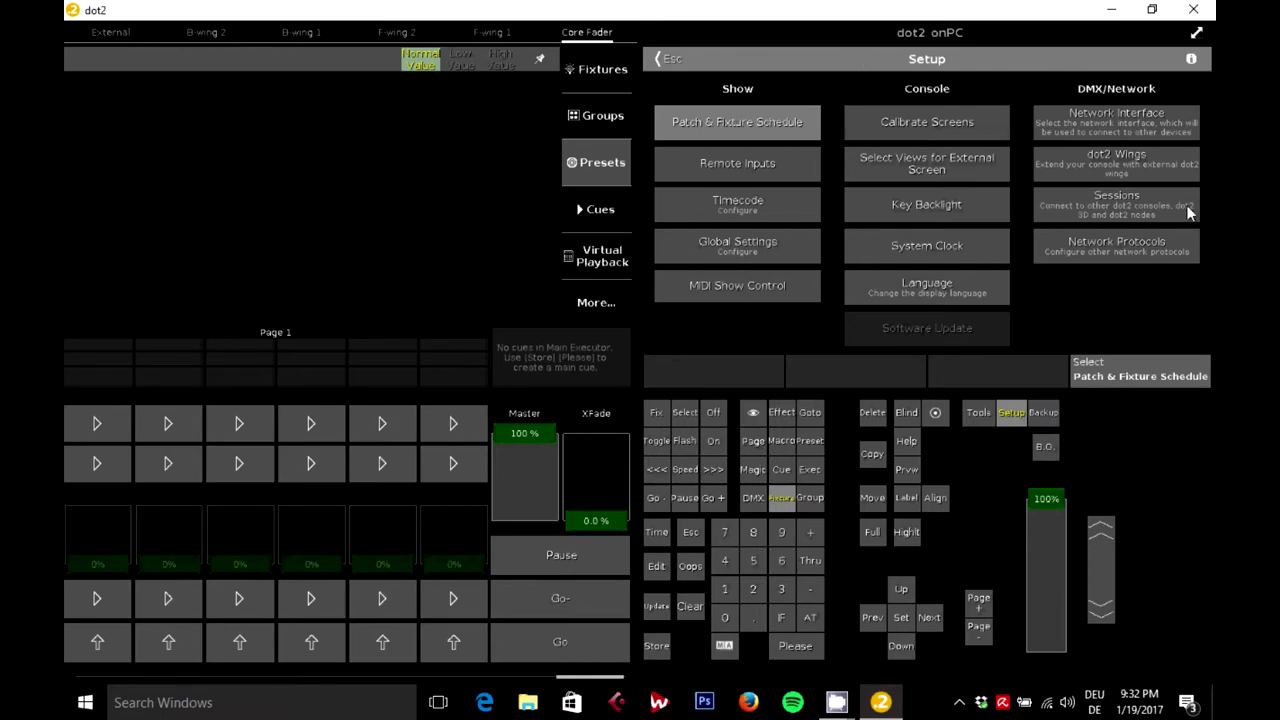
left_click(739, 118)
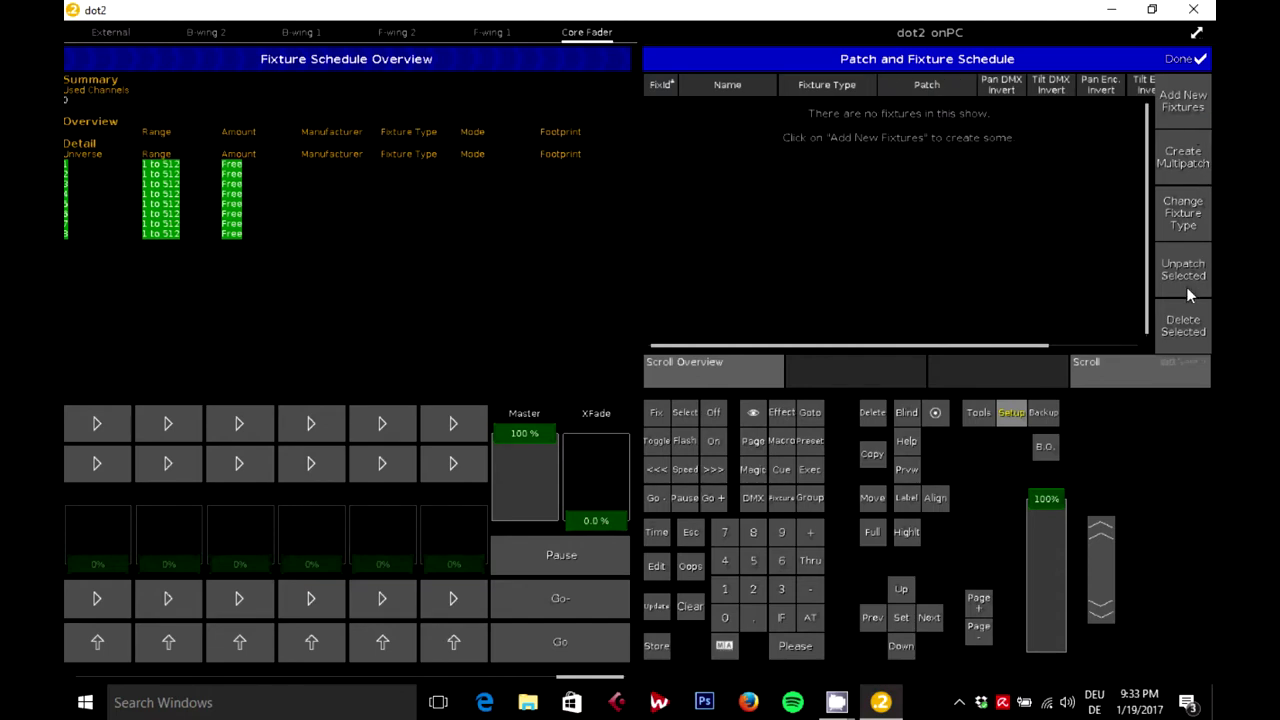
left_click(1181, 108)
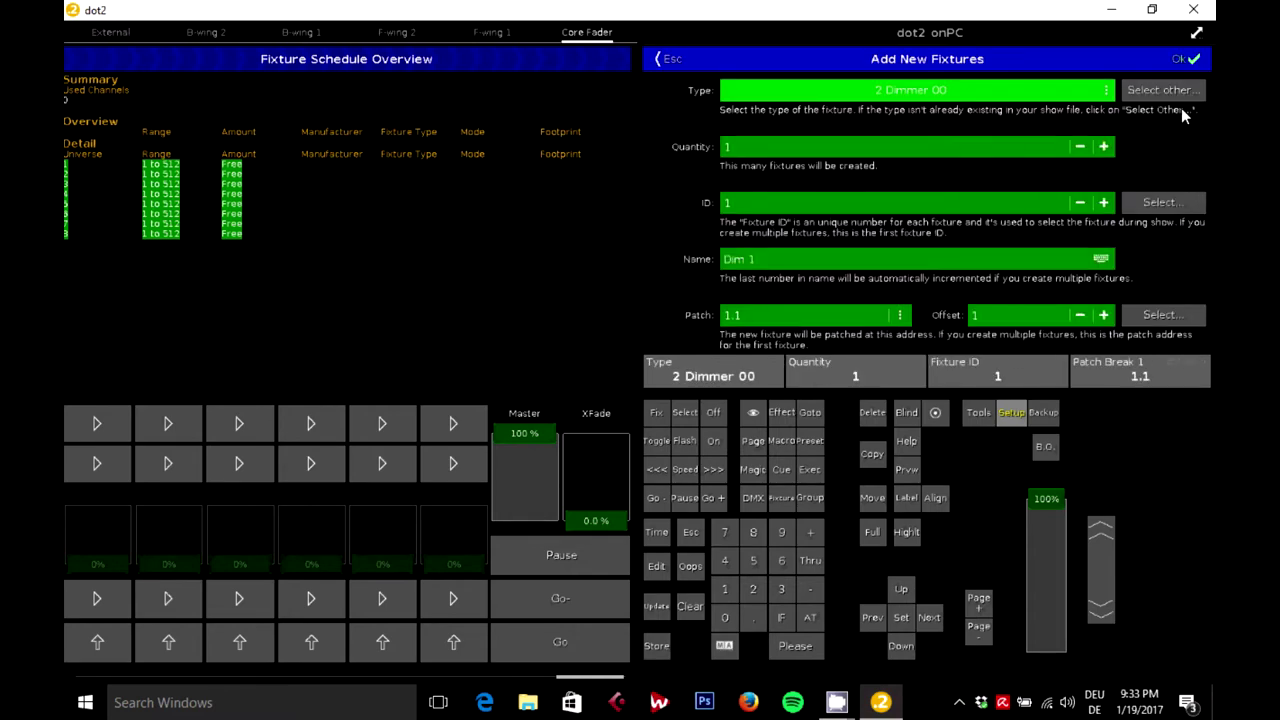
left_click(1108, 97)
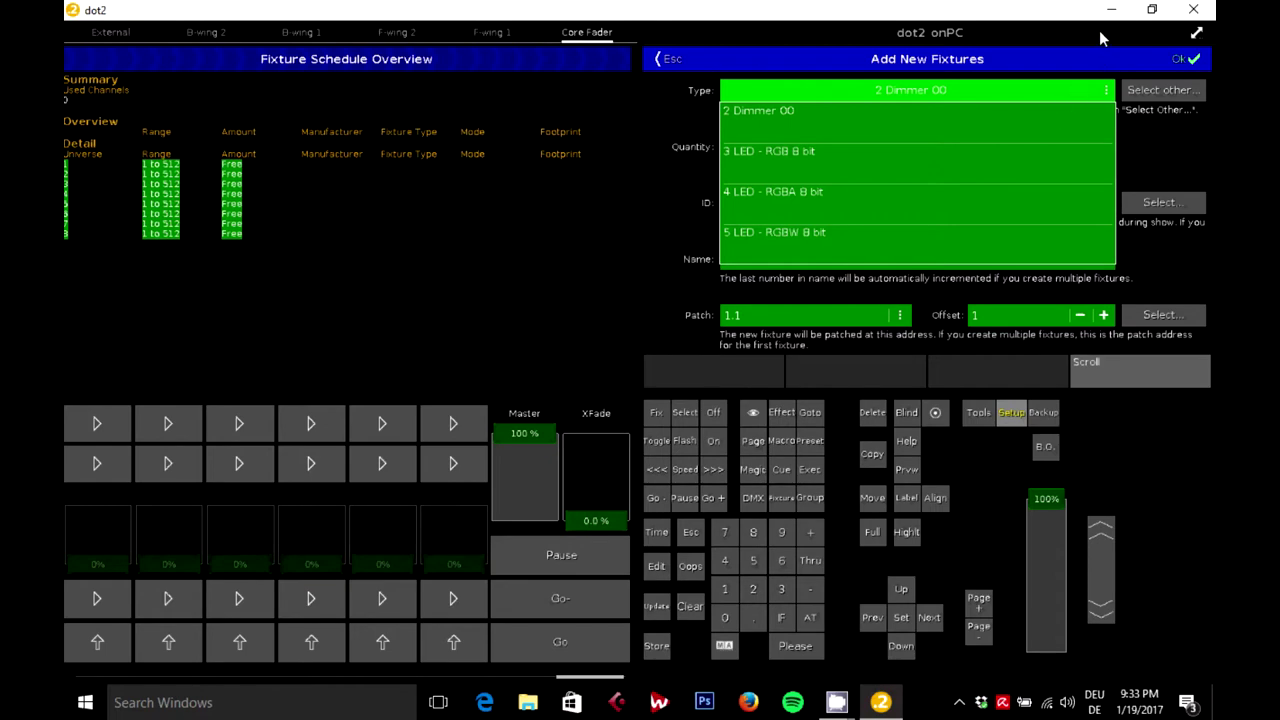
key("Escape")
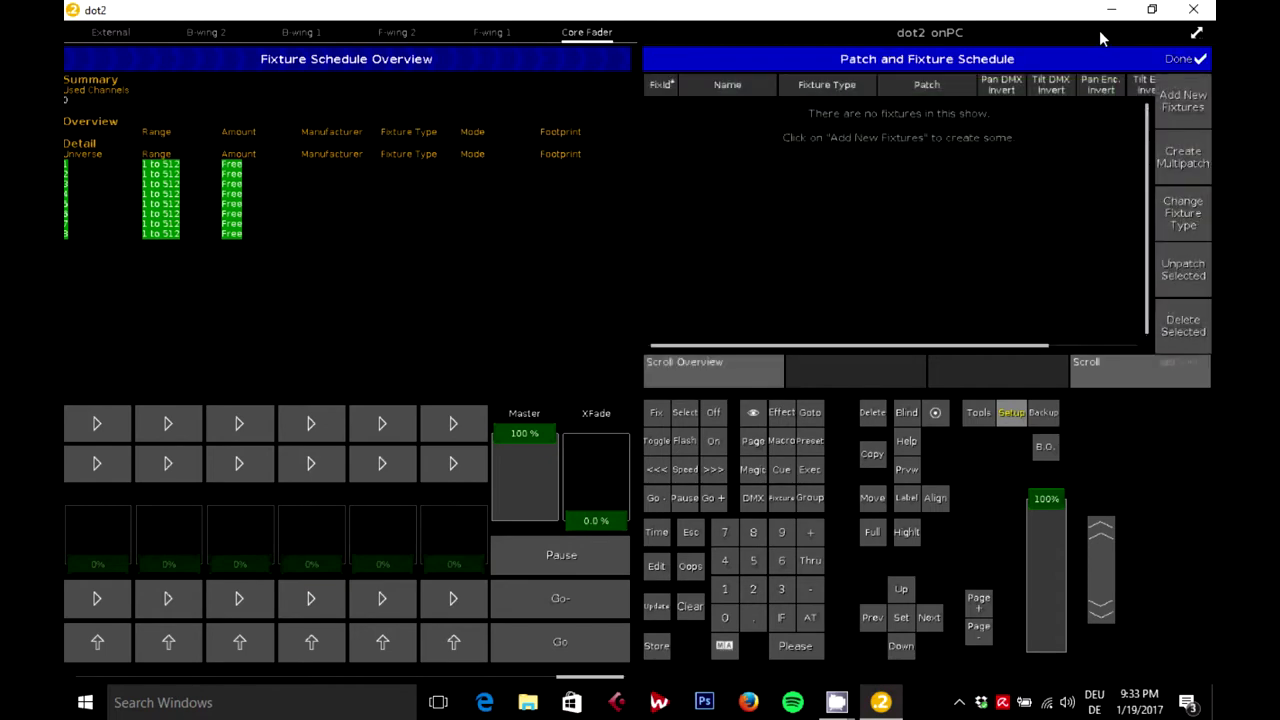
Start adding new fixtures and choose the Clay Paky Alpha Spot QWO 800 in Standard Lamp on mode, searching the library for "Qwo"
left_click(1183, 100)
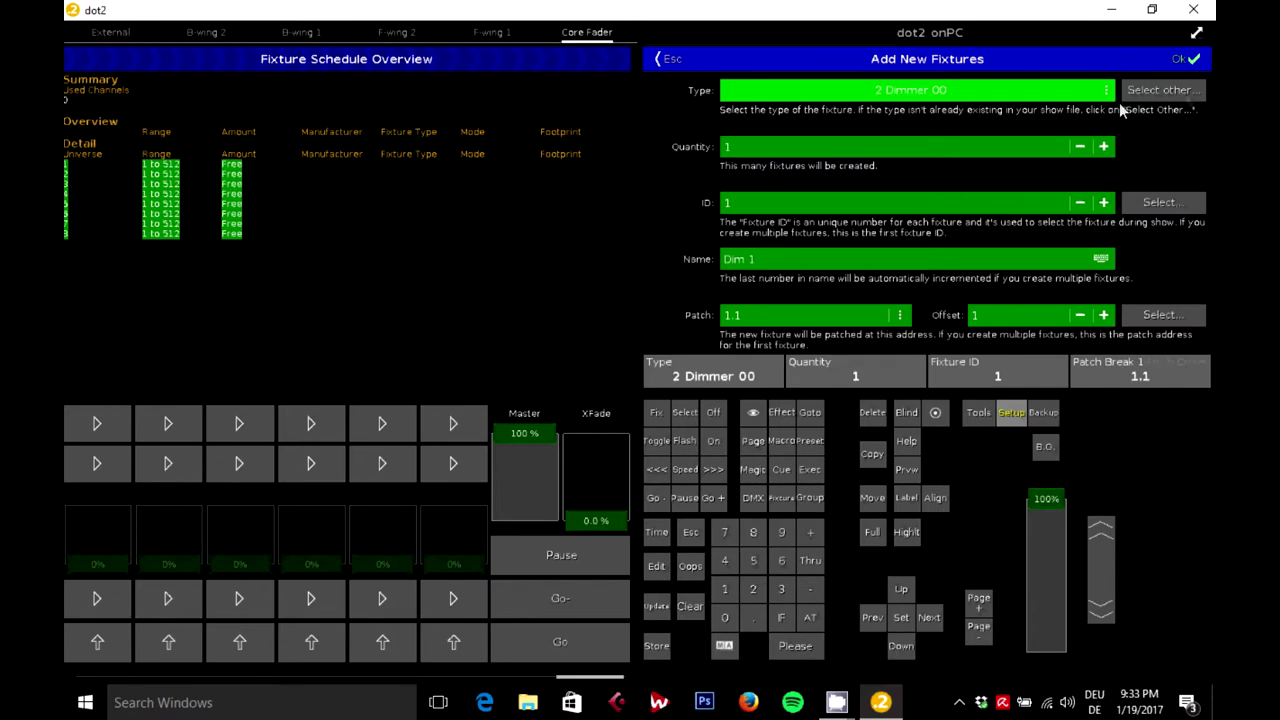
left_click(1163, 90)
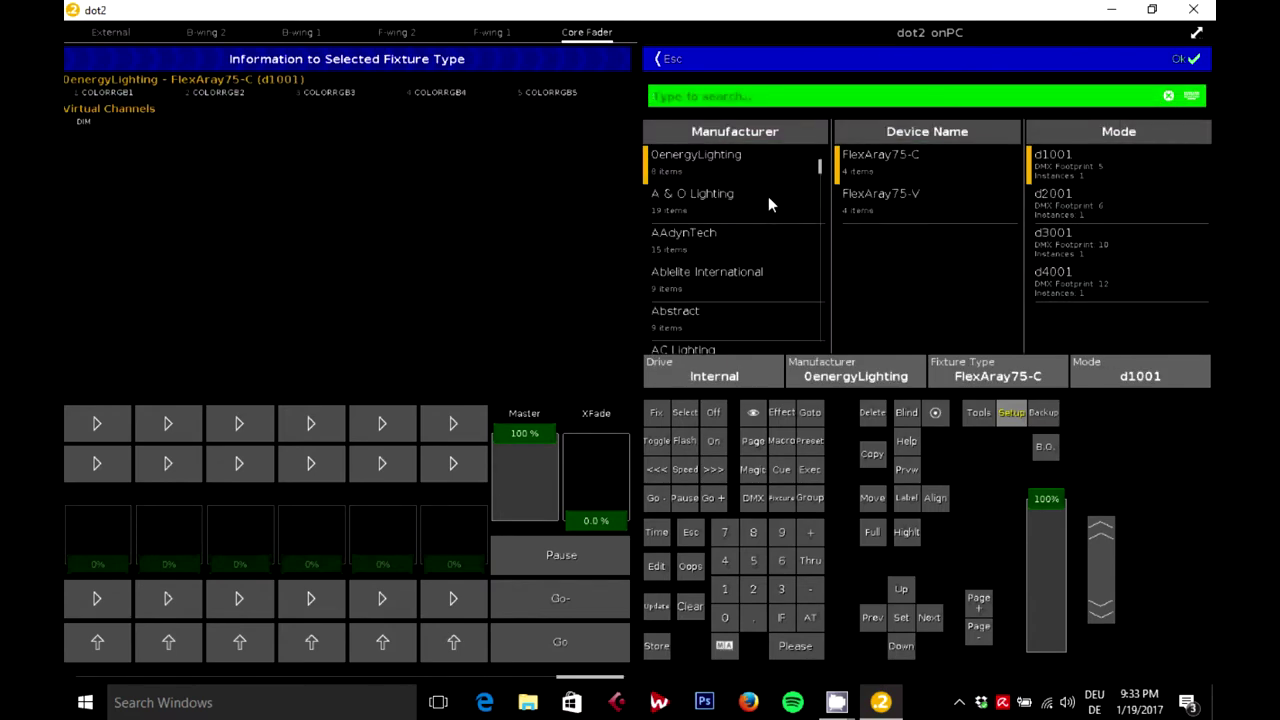
left_click(821, 170)
scroll(786, 204, "down", 10)
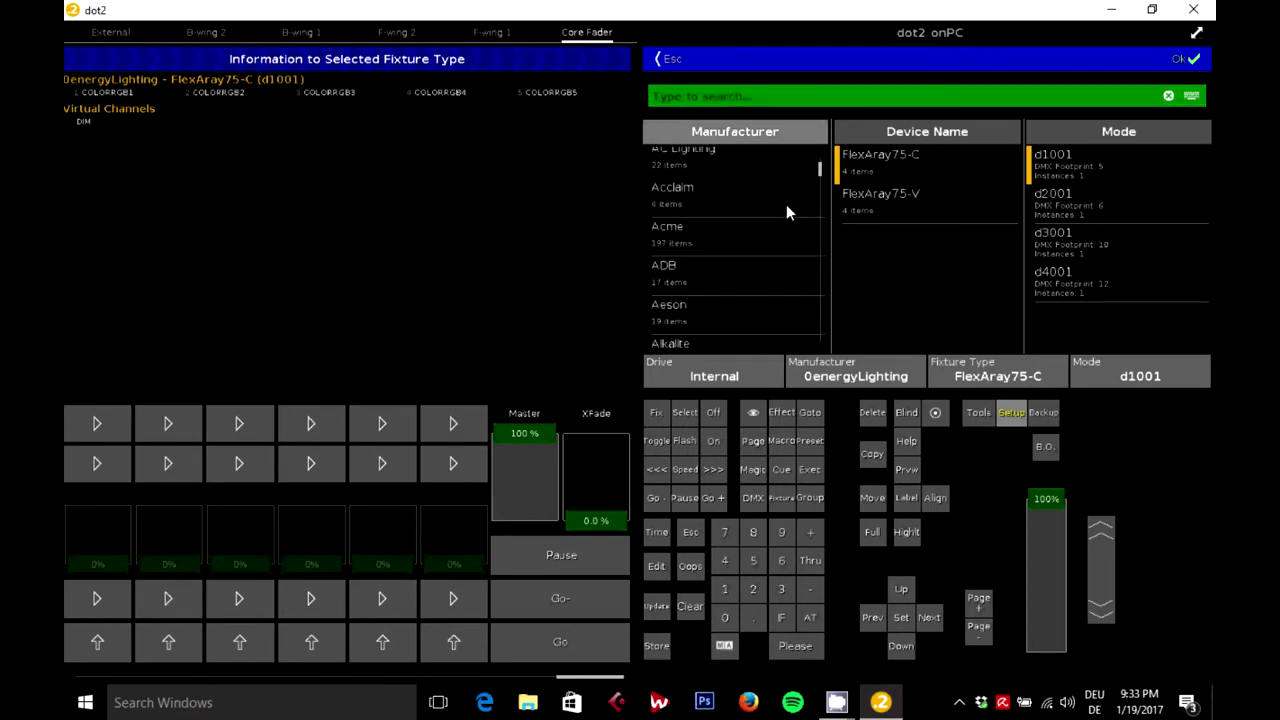
scroll(786, 204, "down", 10)
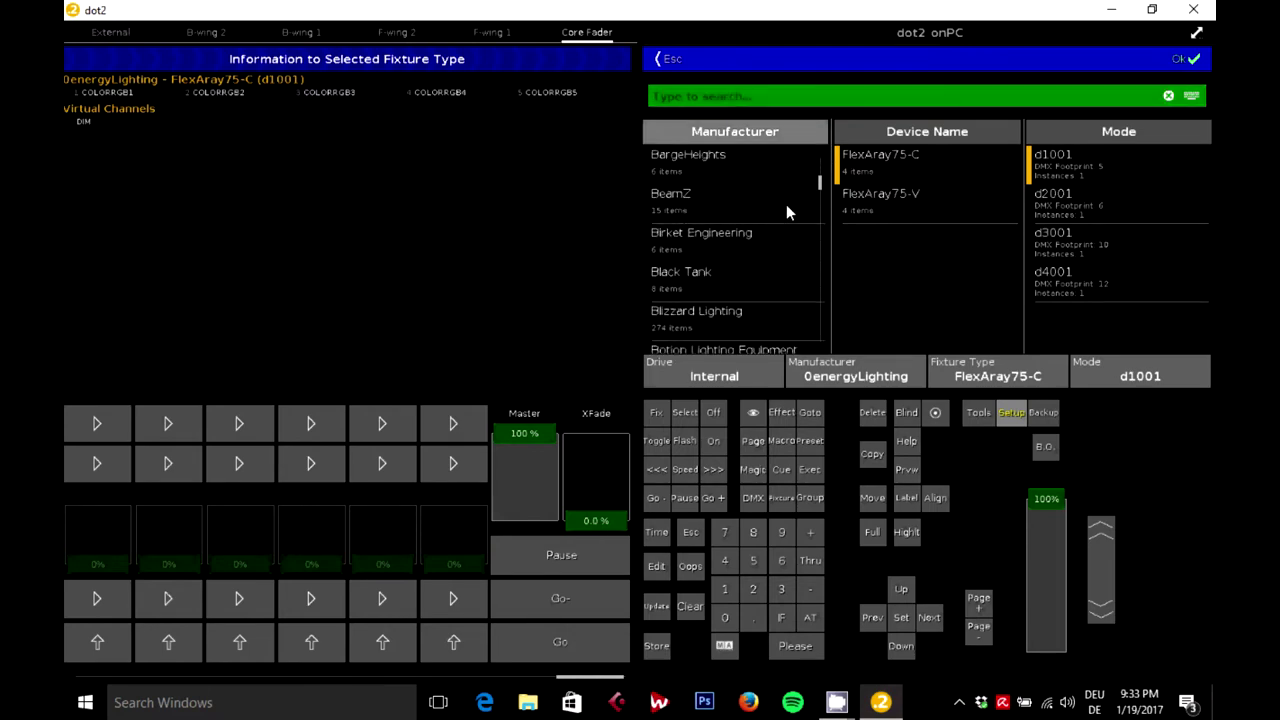
left_click(730, 250)
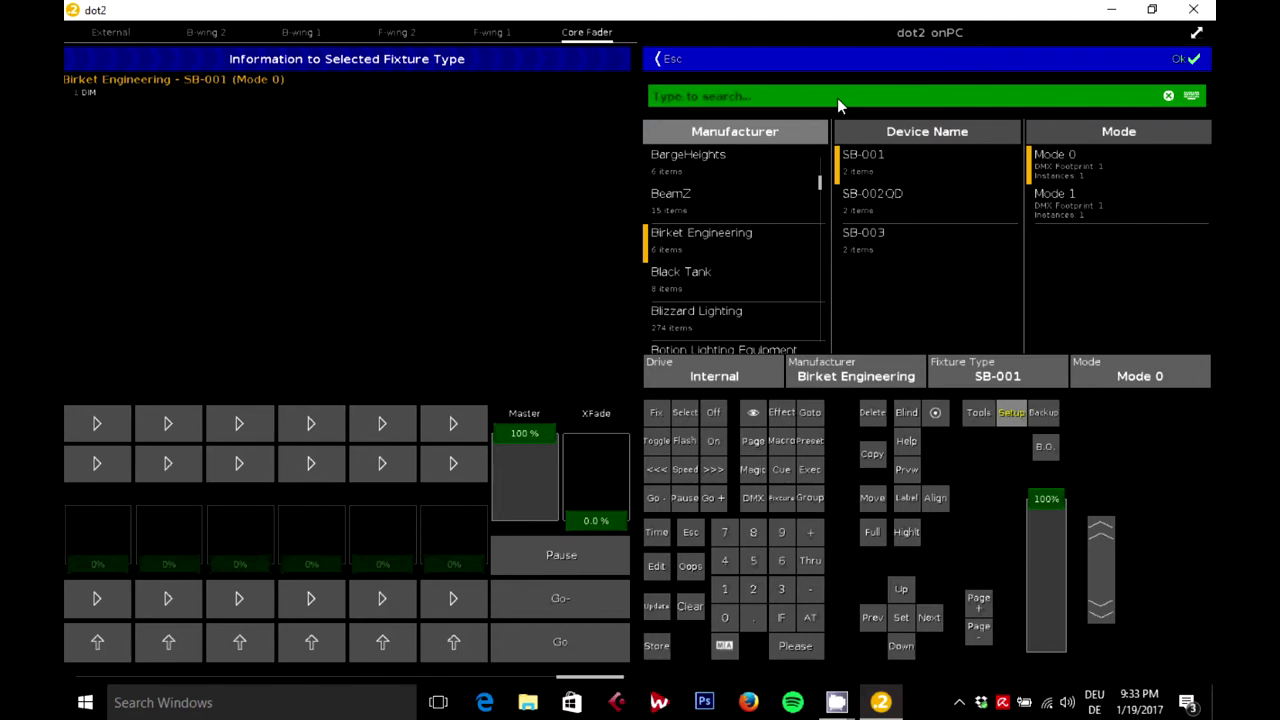
left_click(776, 96)
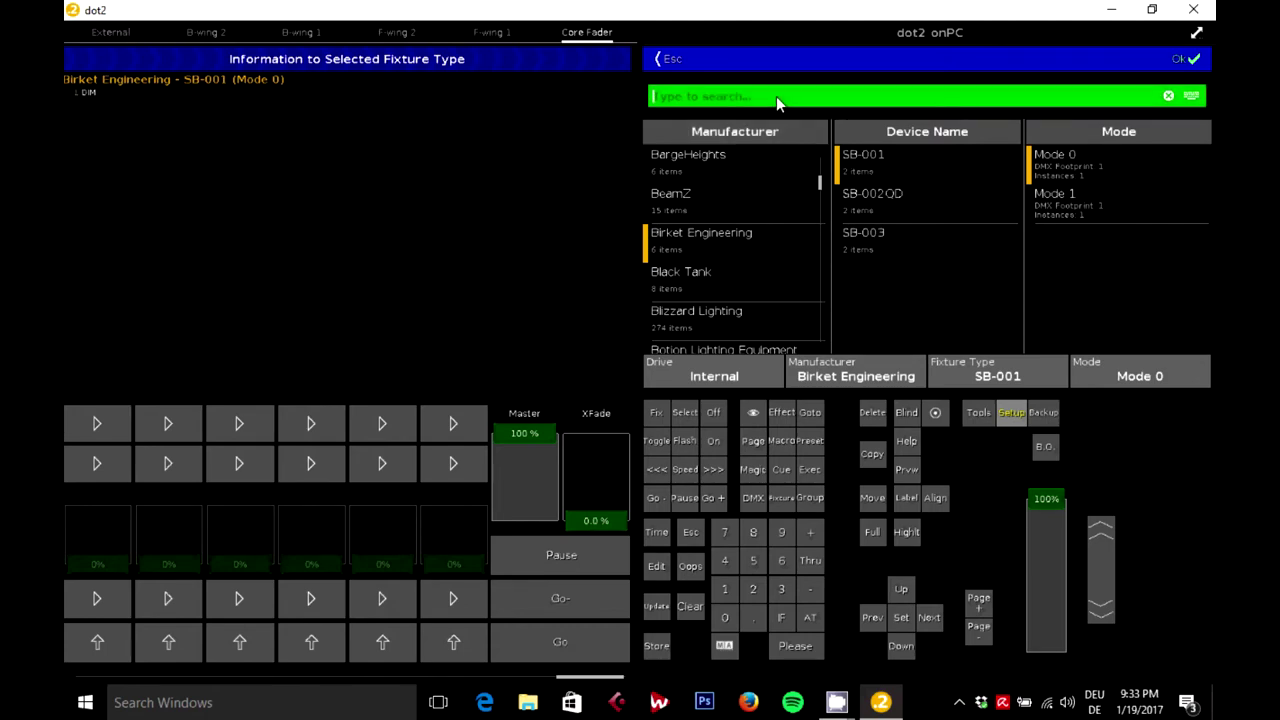
type("Qwo")
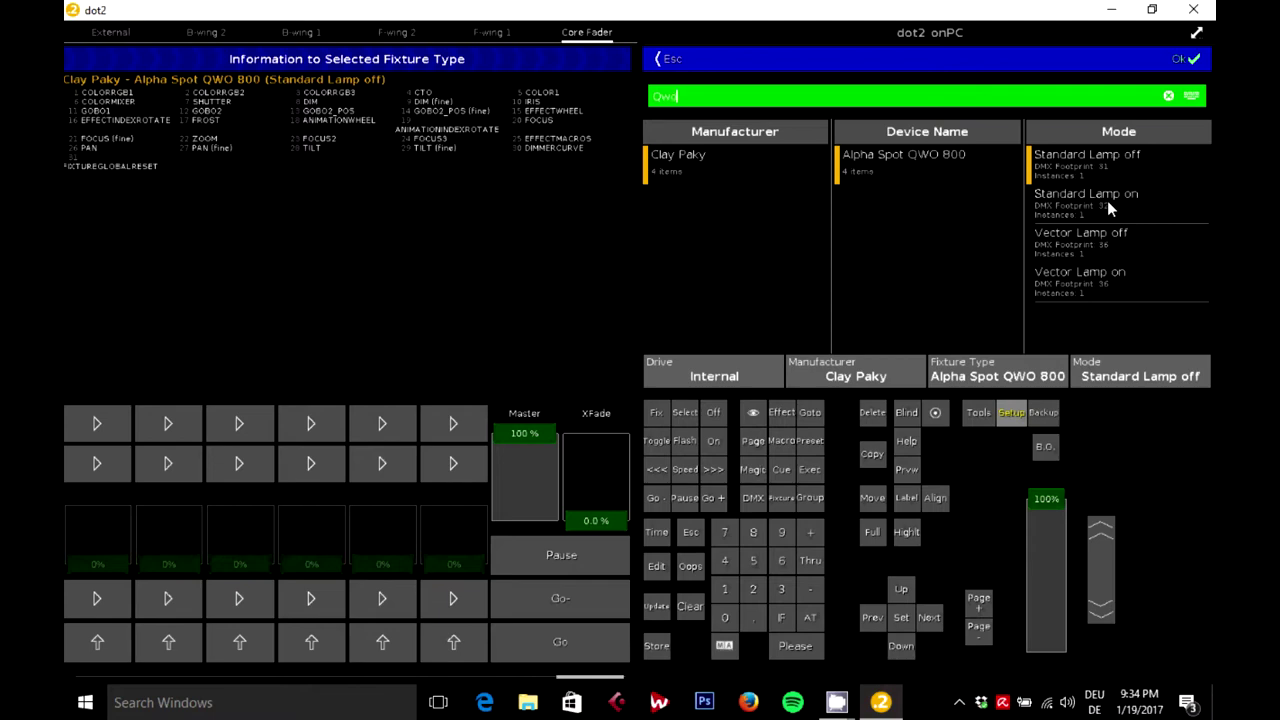
left_click(1077, 203)
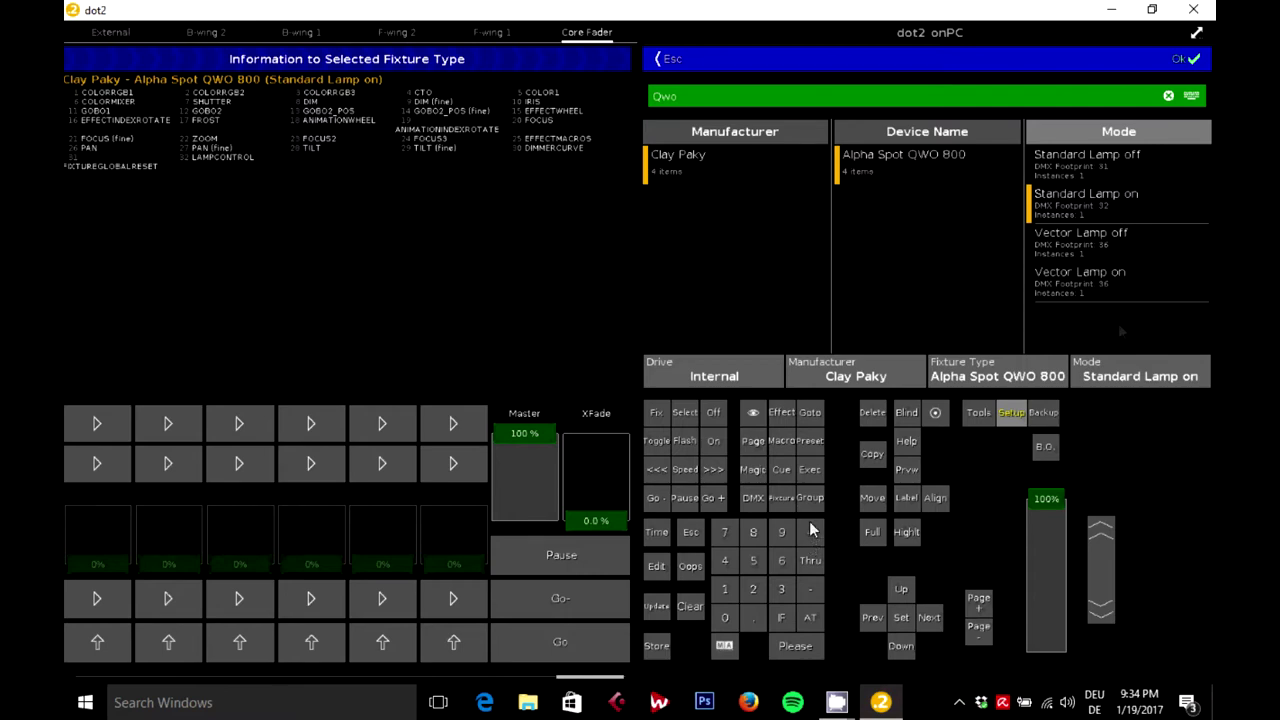
left_click(1190, 57)
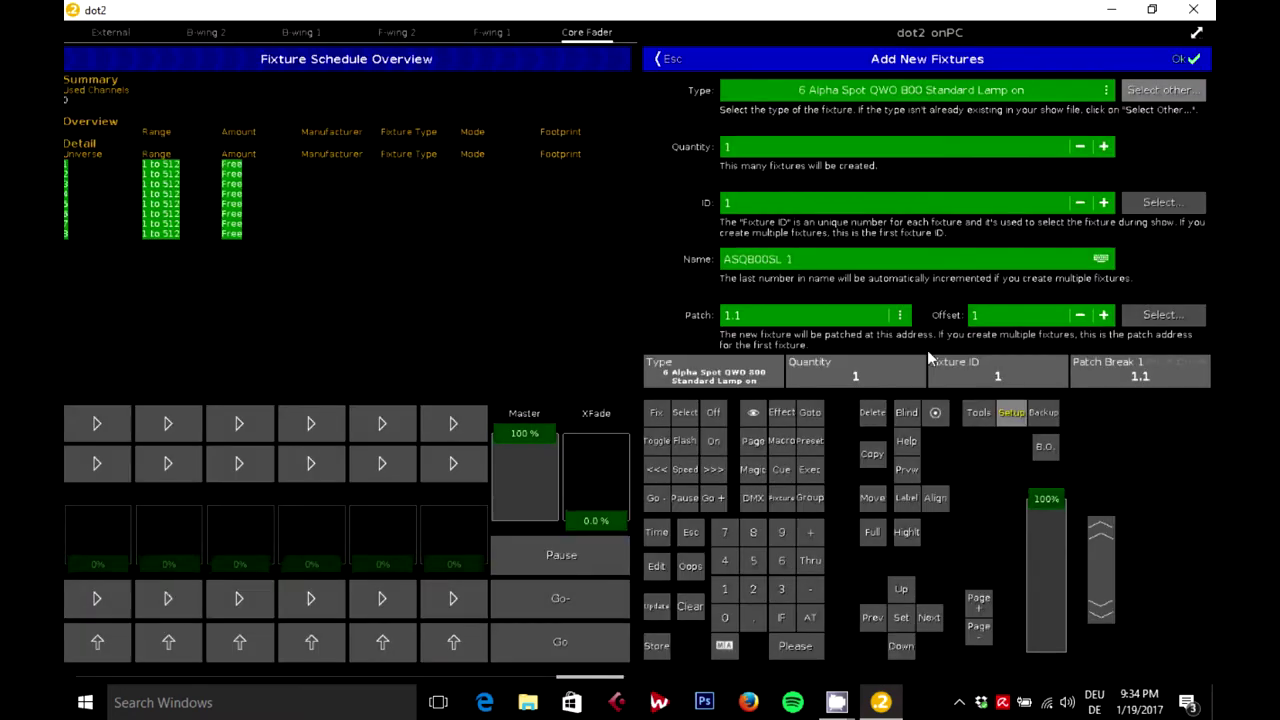
Add 4 of the chosen fixtures with the name Spot, and leave the patch schedule applying all changes
left_click(1104, 147)
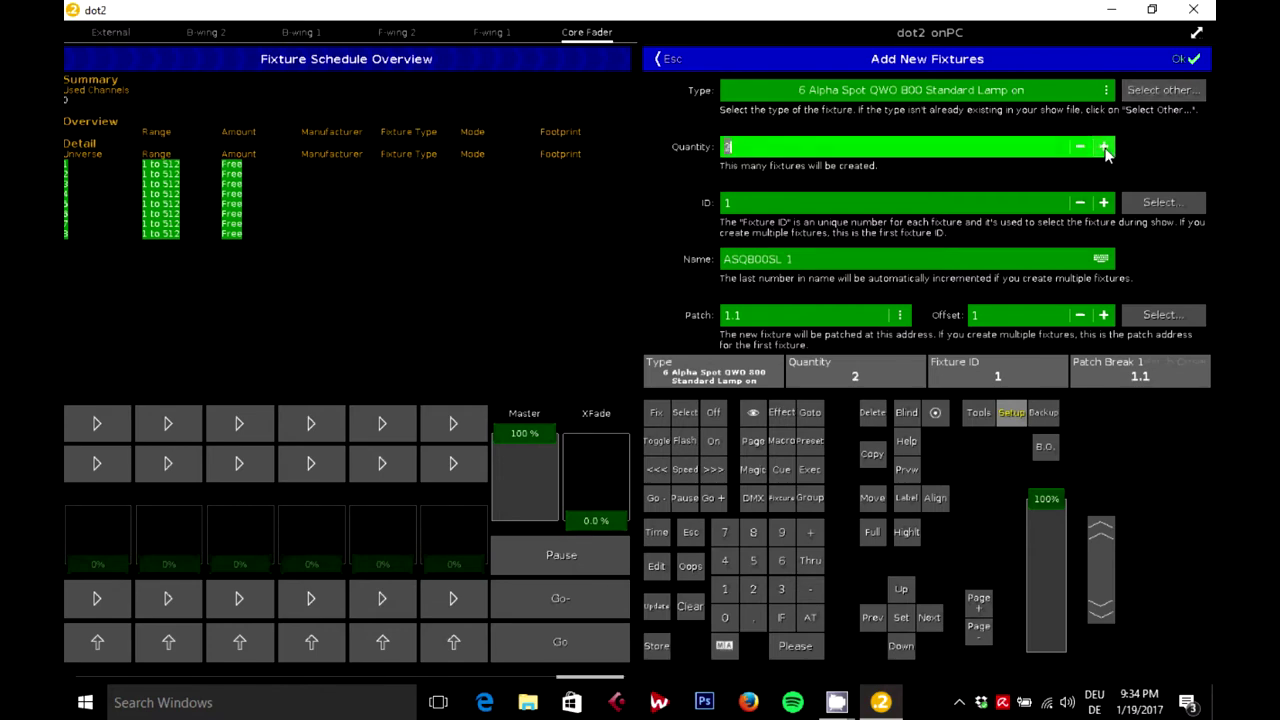
left_click(1104, 147)
left_click(830, 265)
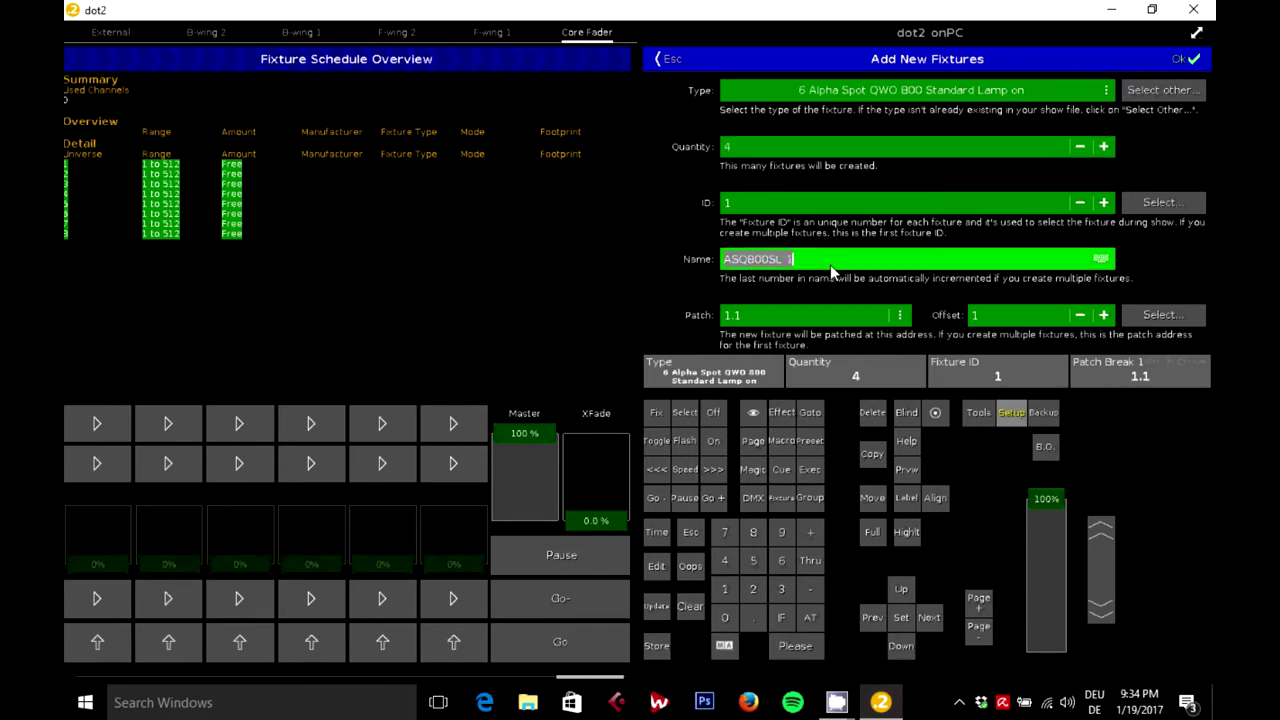
type("Spot")
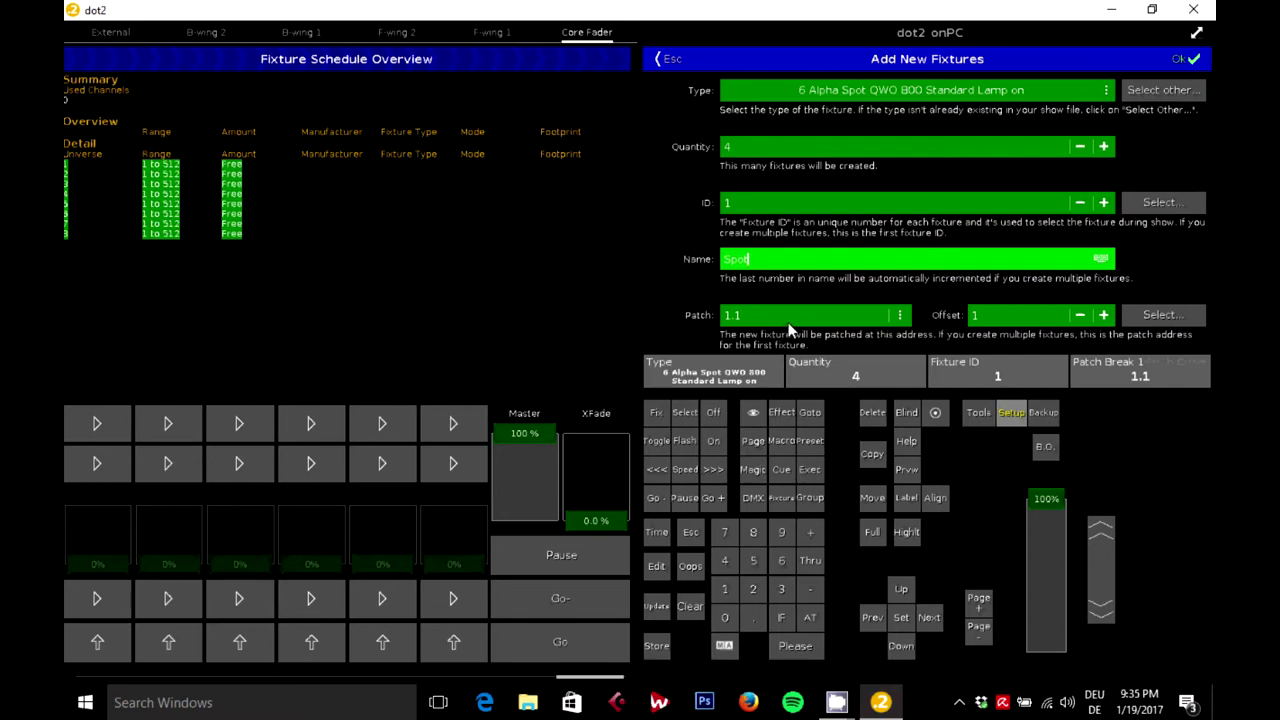
left_click(1192, 62)
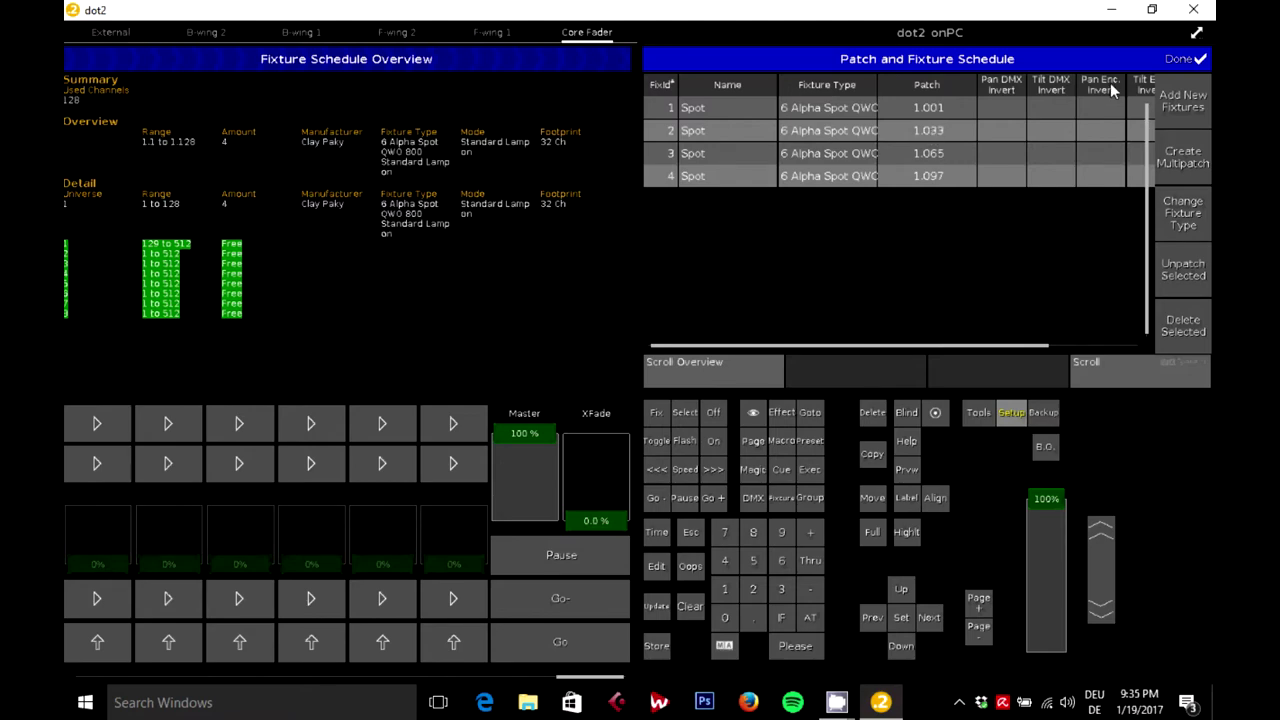
left_click(1192, 60)
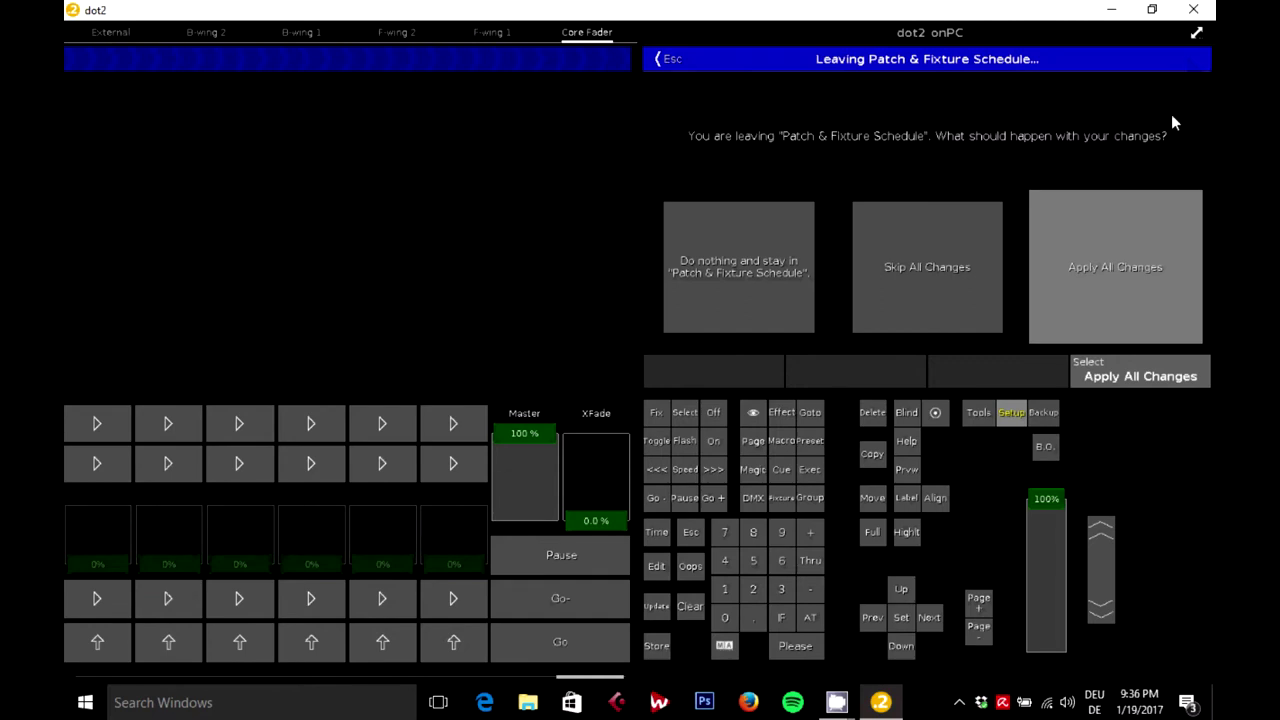
left_click(1102, 286)
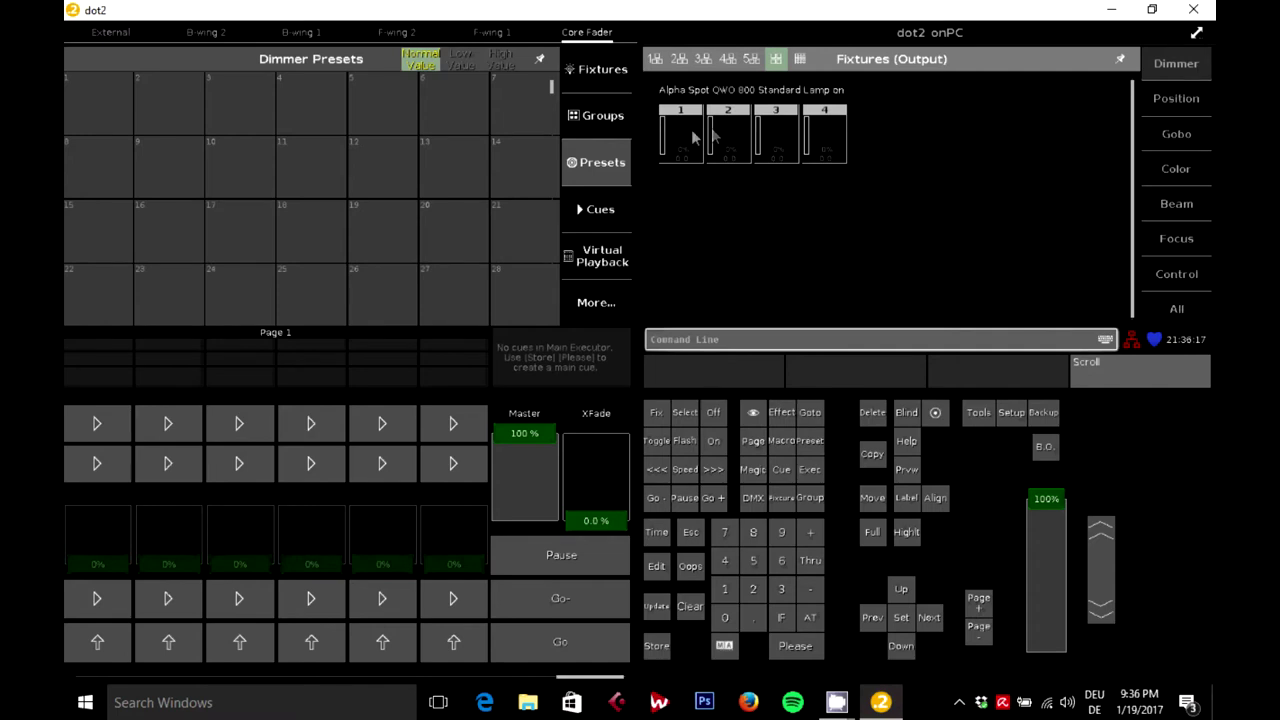
Select fixtures 1 to 4 and store them as a group in group slot 1
left_click_drag(682, 131, 733, 132)
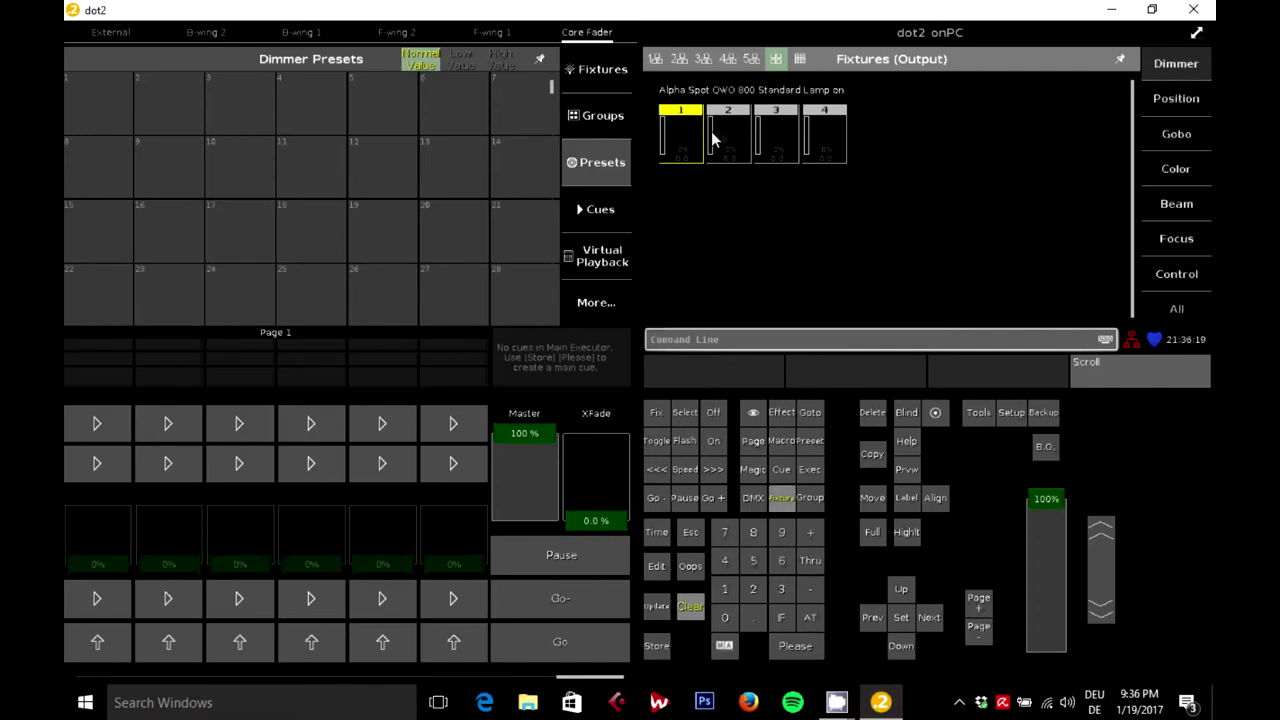
left_click(784, 140)
left_click(828, 148)
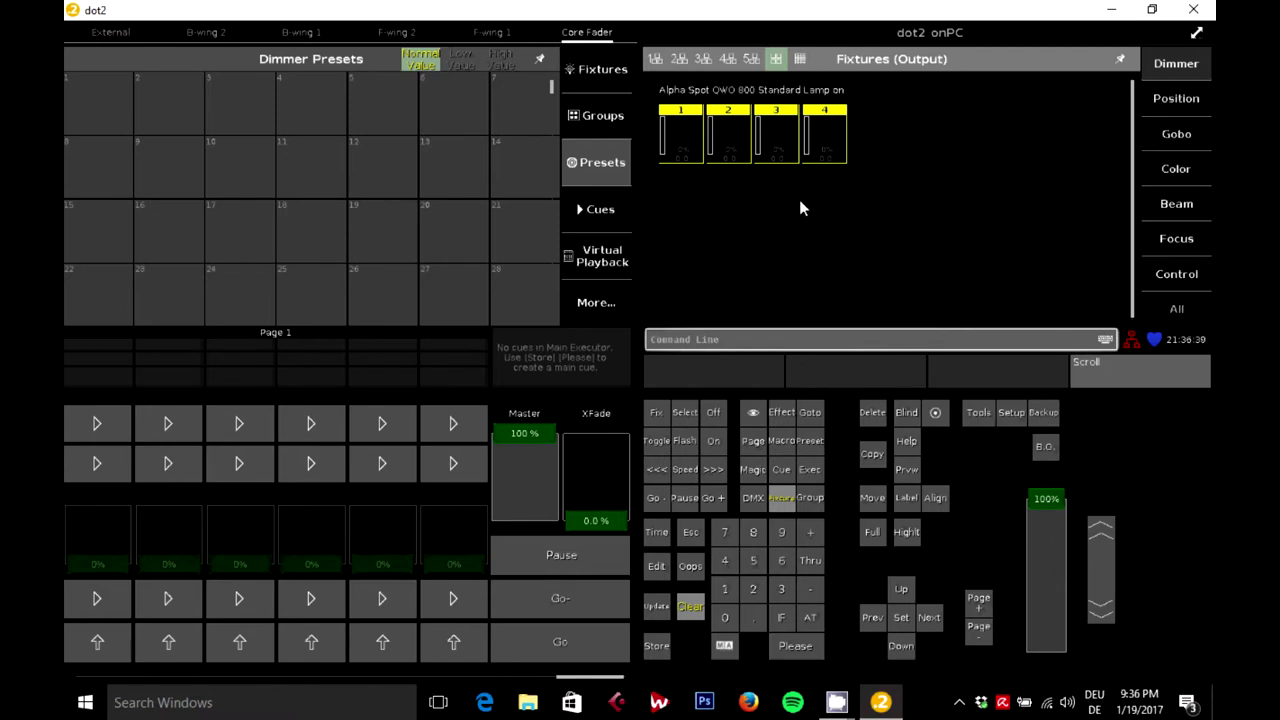
left_click(654, 650)
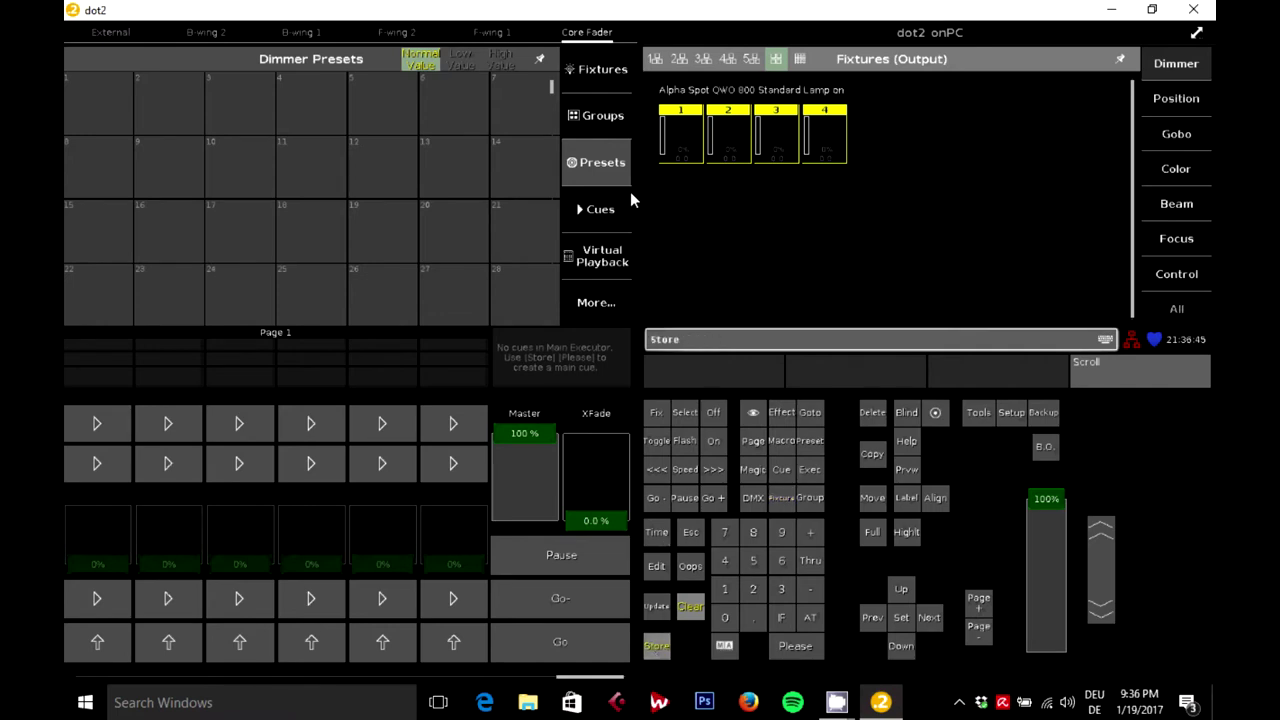
left_click(596, 121)
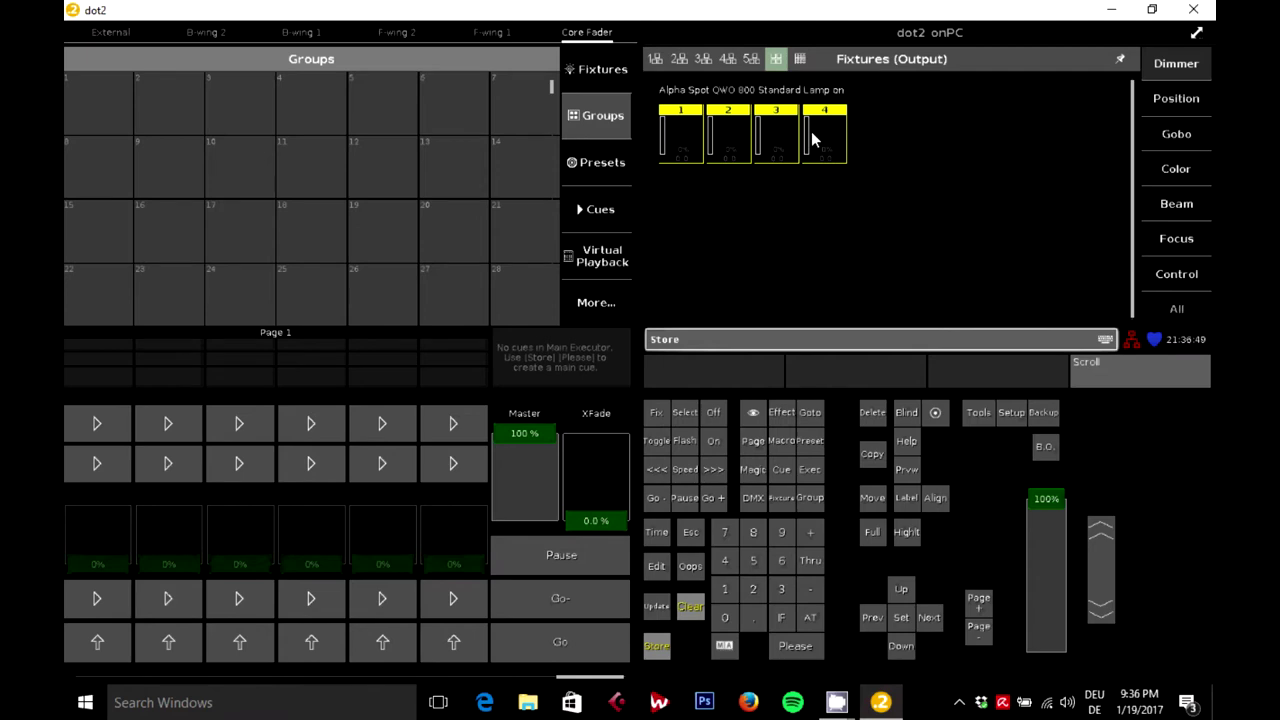
left_click(108, 118)
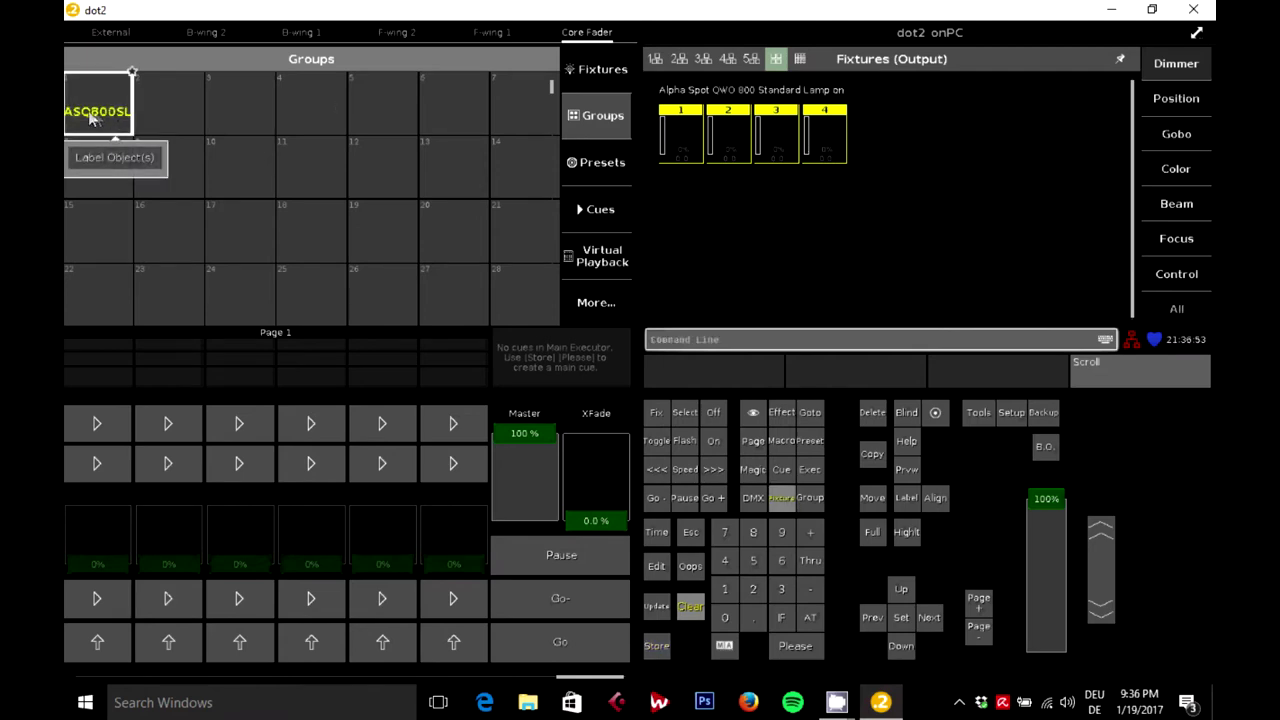
Label the newly stored group Spot All
left_click(114, 158)
type("Spot All")
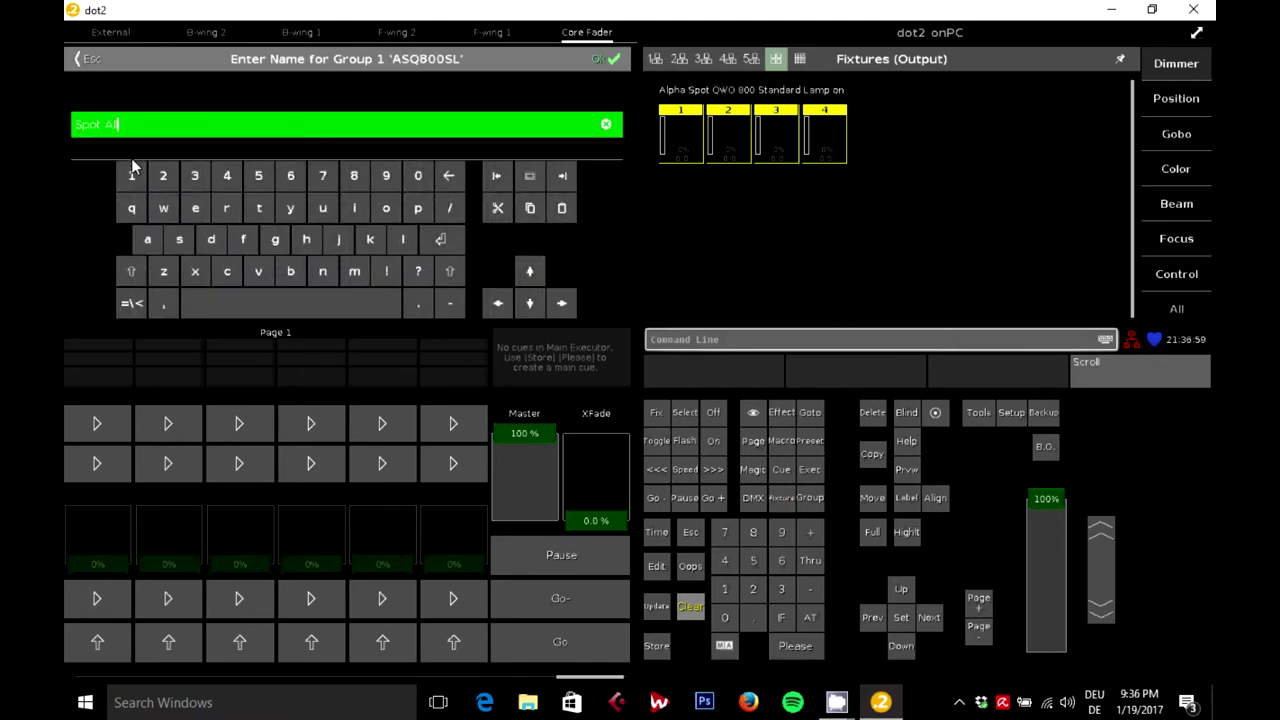
key("Return")
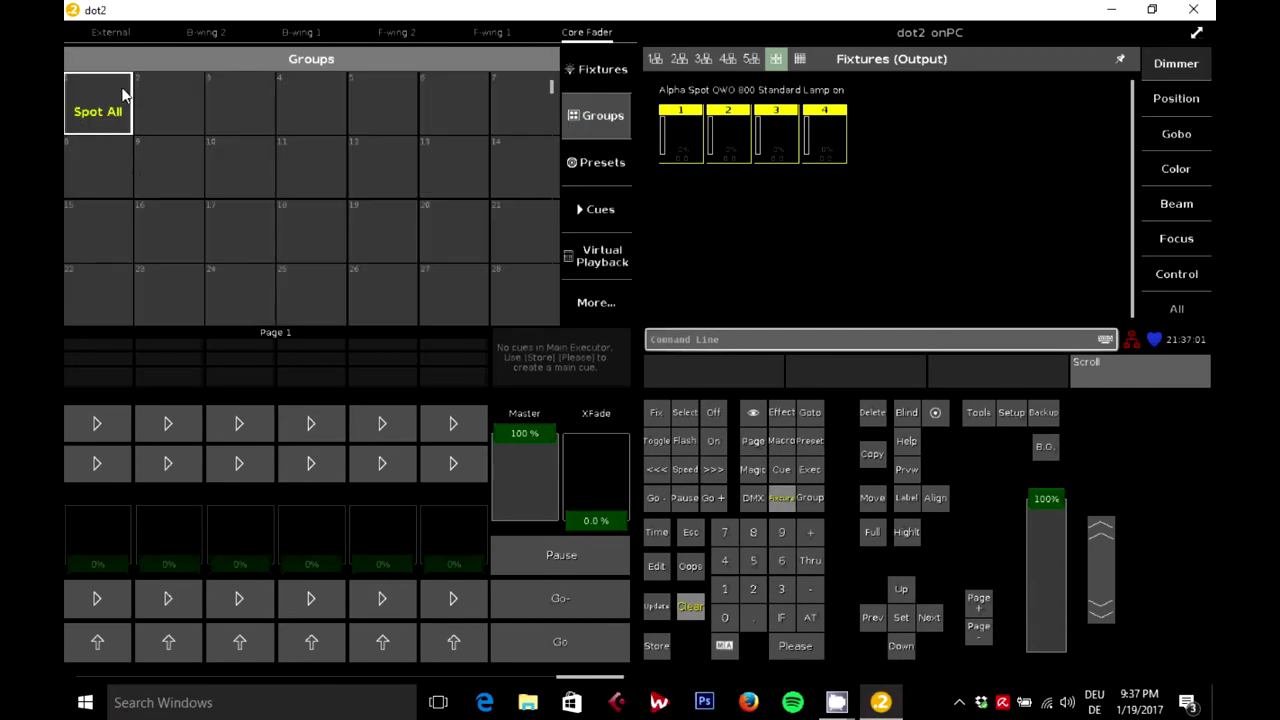
Test the Spot All group by toggling its fixture selection, ending with all its fixtures deselected
left_click(95, 114)
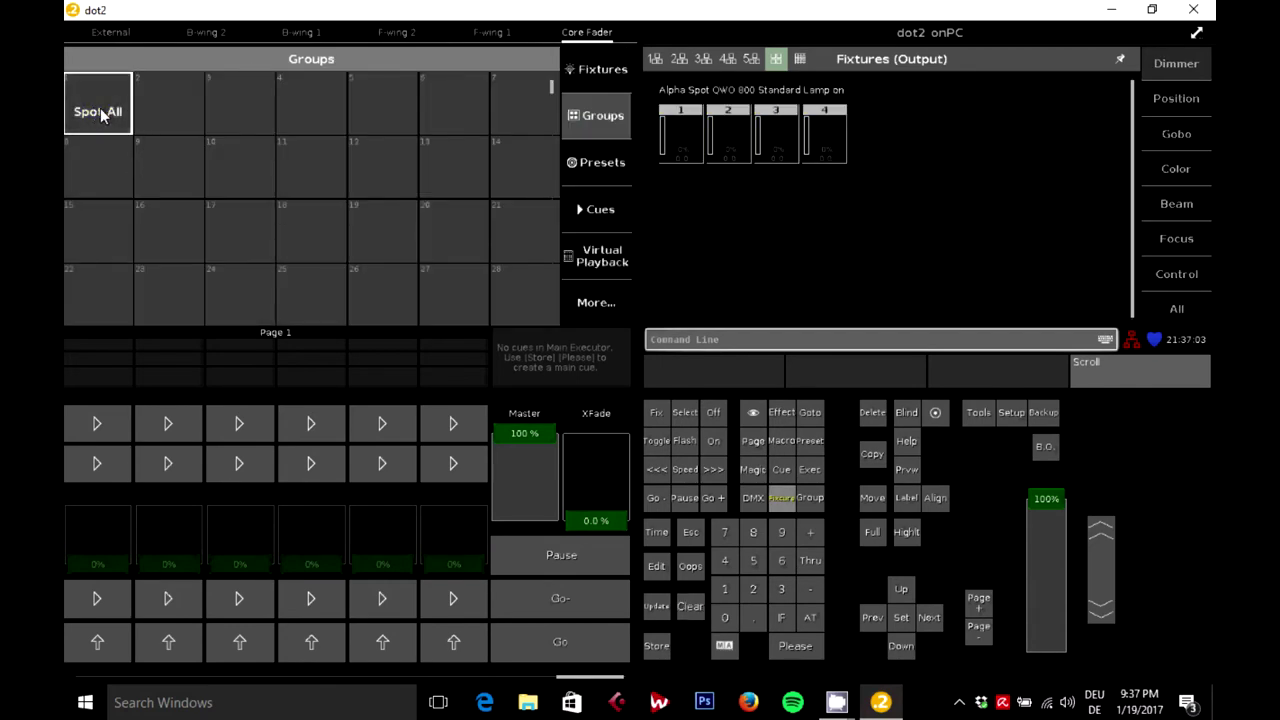
left_click(85, 115)
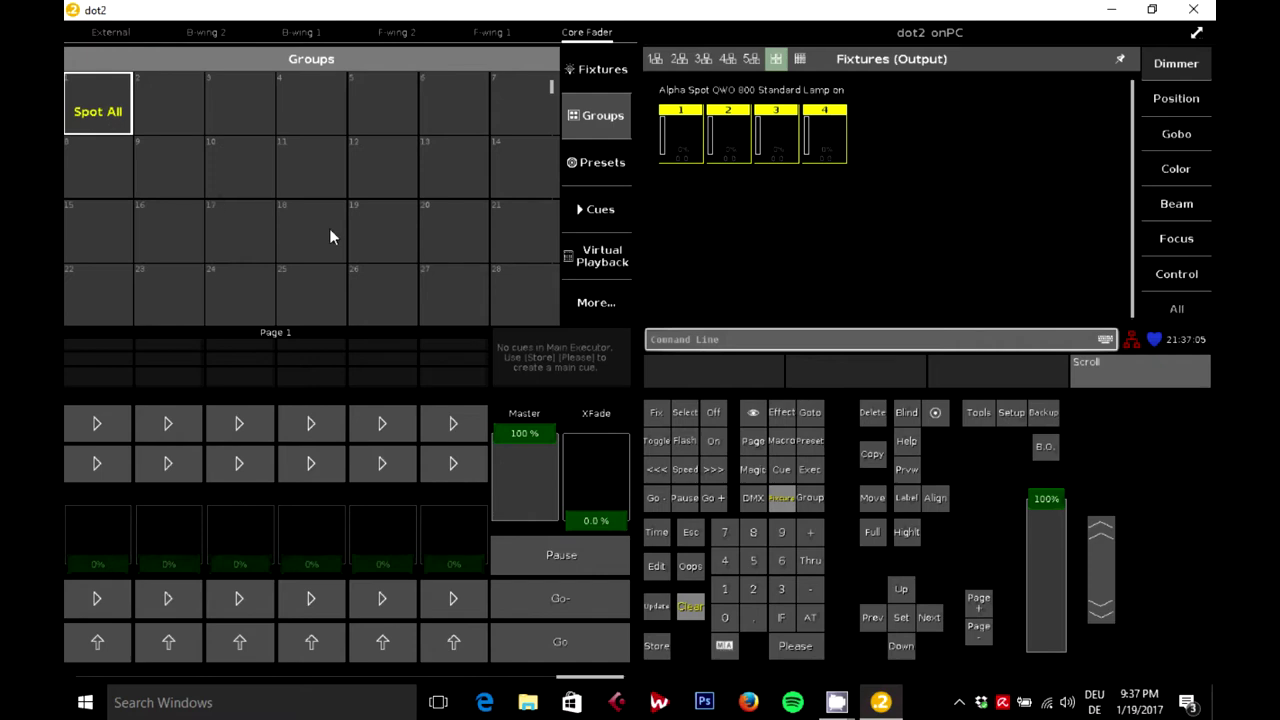
left_click(114, 120)
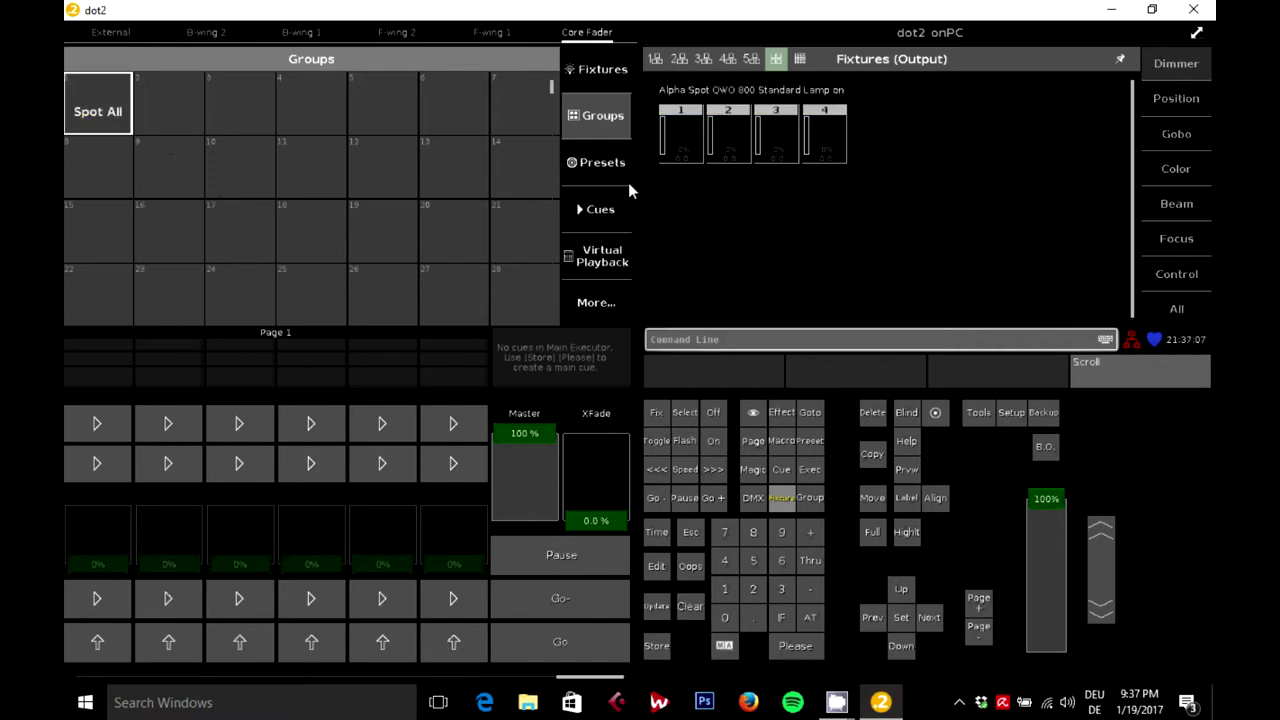
Store fixtures 1 and 3 as a group in group slot 2 and label it Spot Odd
left_click(675, 155)
left_click(789, 136)
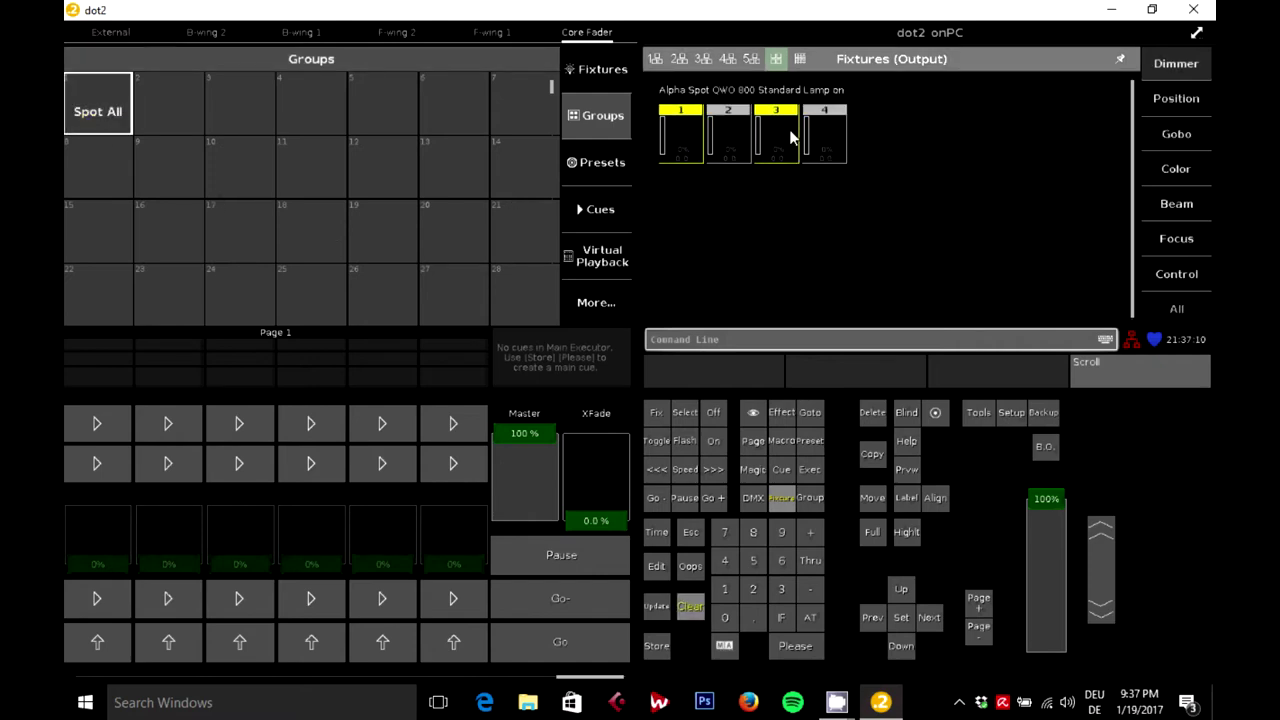
left_click(657, 647)
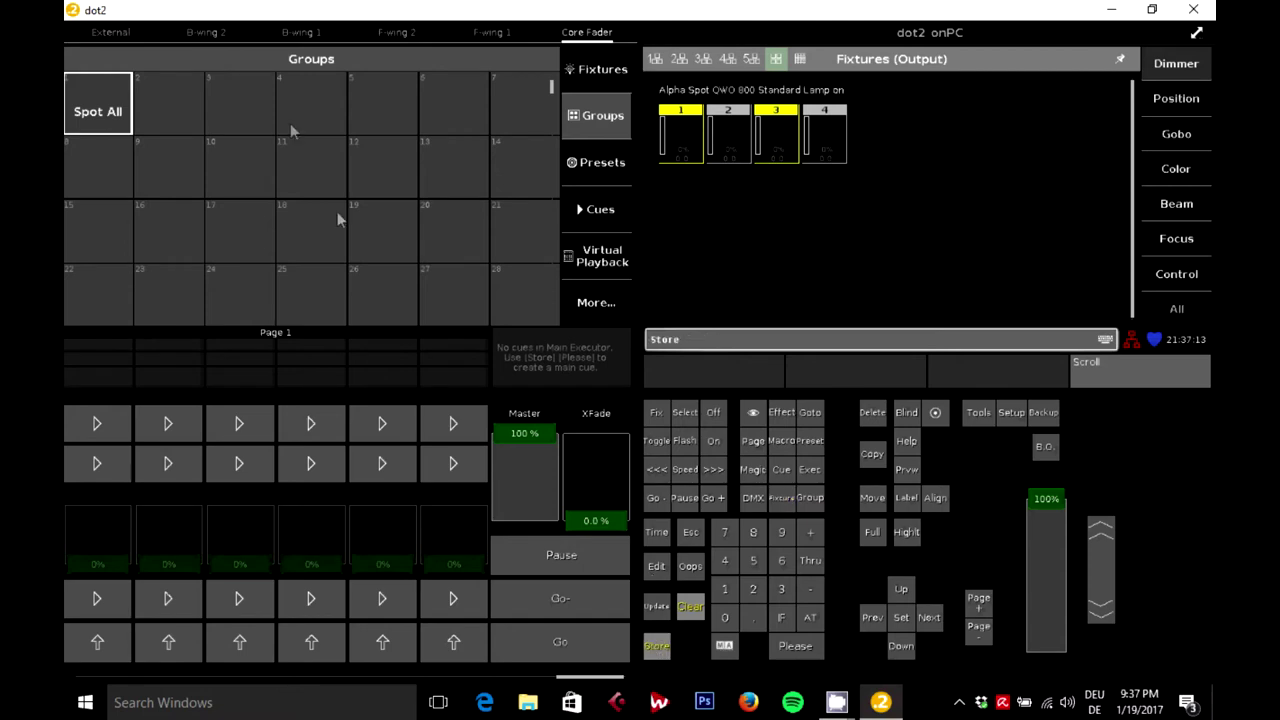
left_click(166, 112)
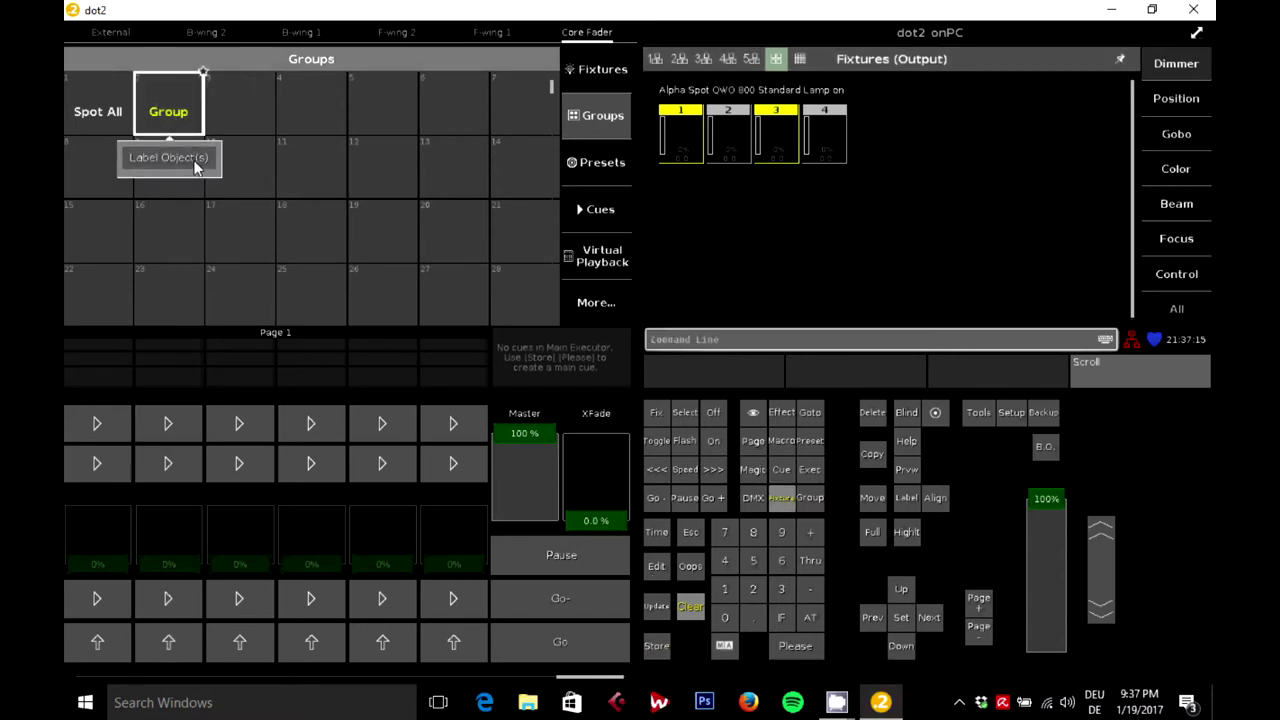
left_click(195, 165)
type("Spot")
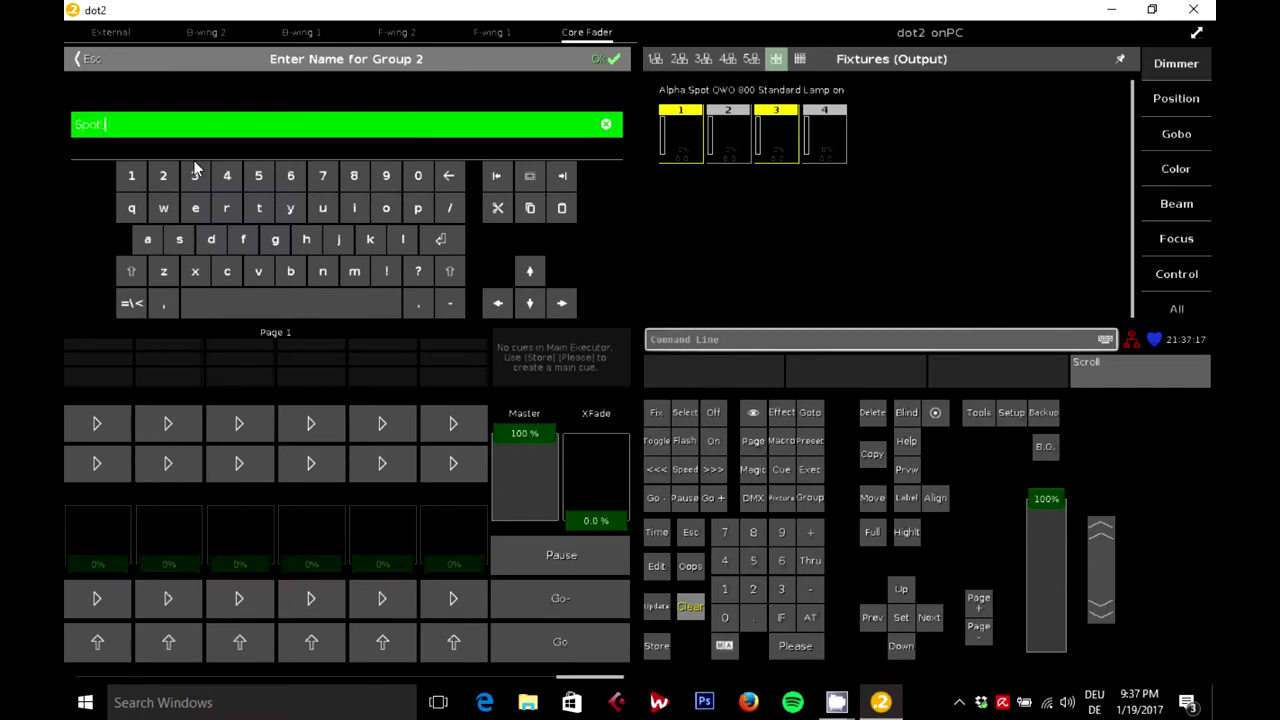
type(" Odd")
key("Return")
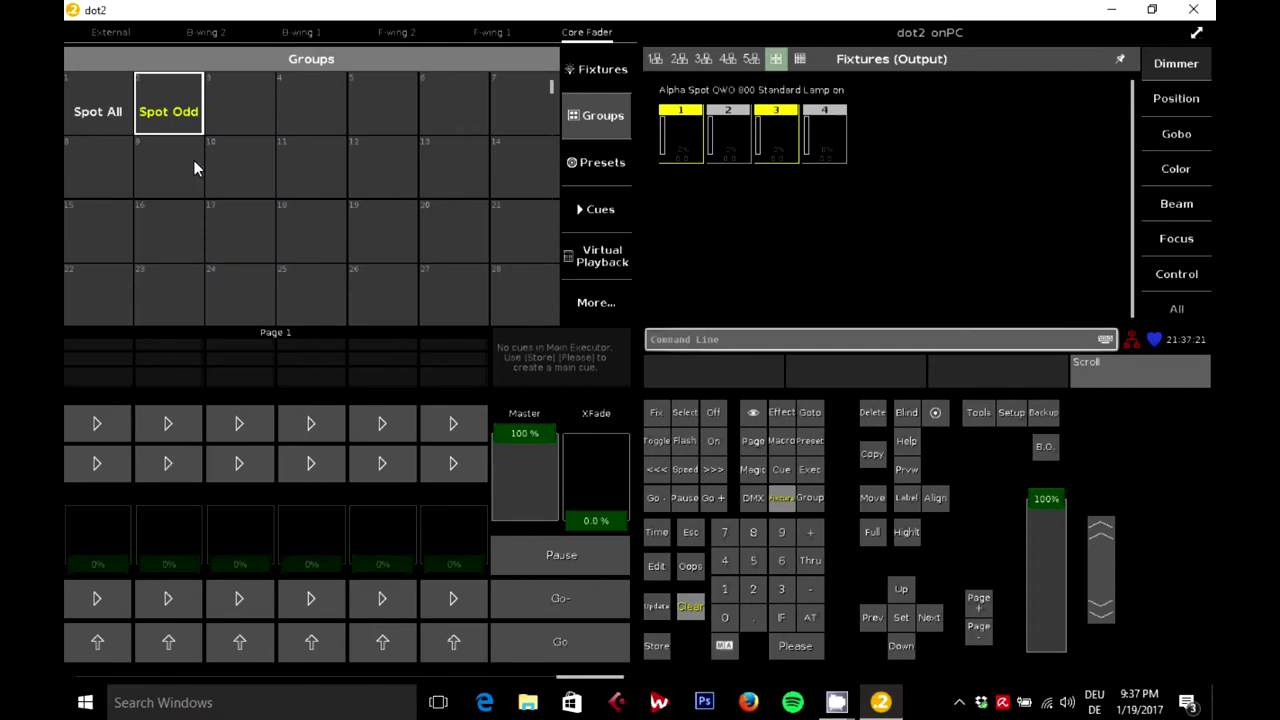
Test the Spot Odd and Spot All groups by toggling their fixture selections, ending with all fixtures deselected
left_click(190, 120)
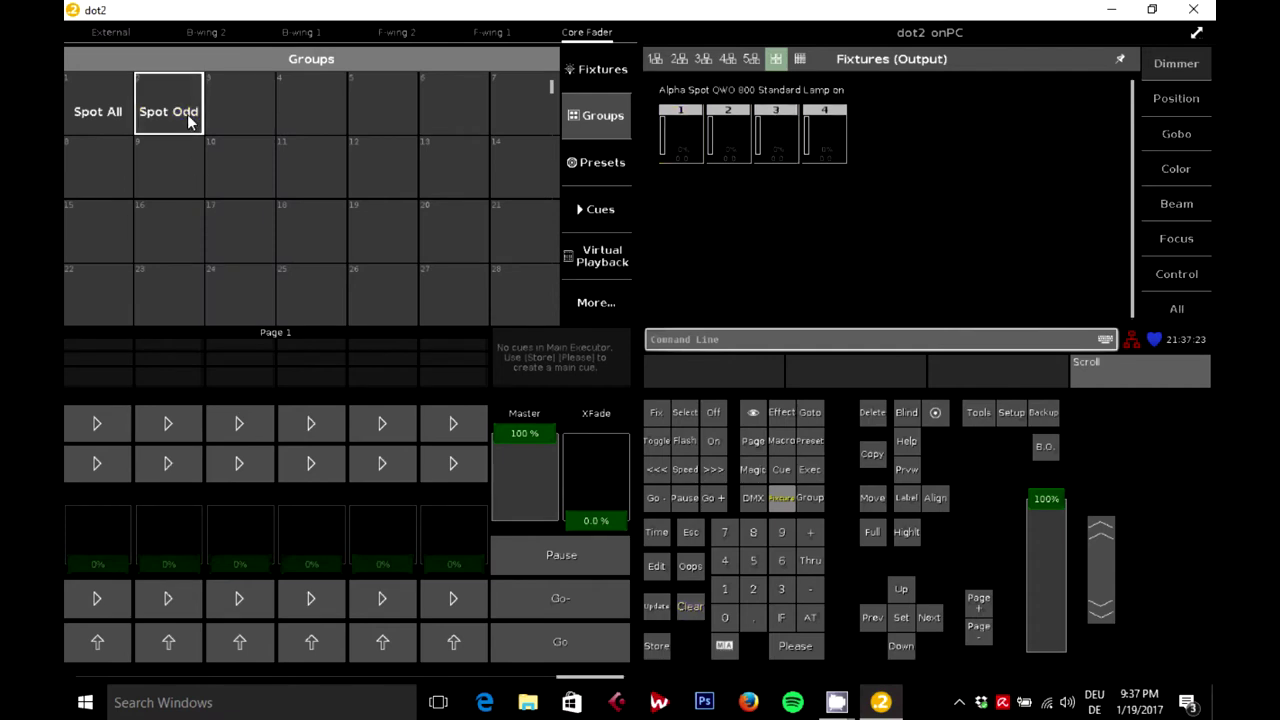
left_click(170, 105)
left_click(170, 102)
left_click(93, 115)
left_click(93, 115)
left_click(174, 120)
left_click(175, 120)
Store fixtures 2 and 4 as a group in group slot 3 and label it Spot Even
left_click(713, 150)
left_click(816, 125)
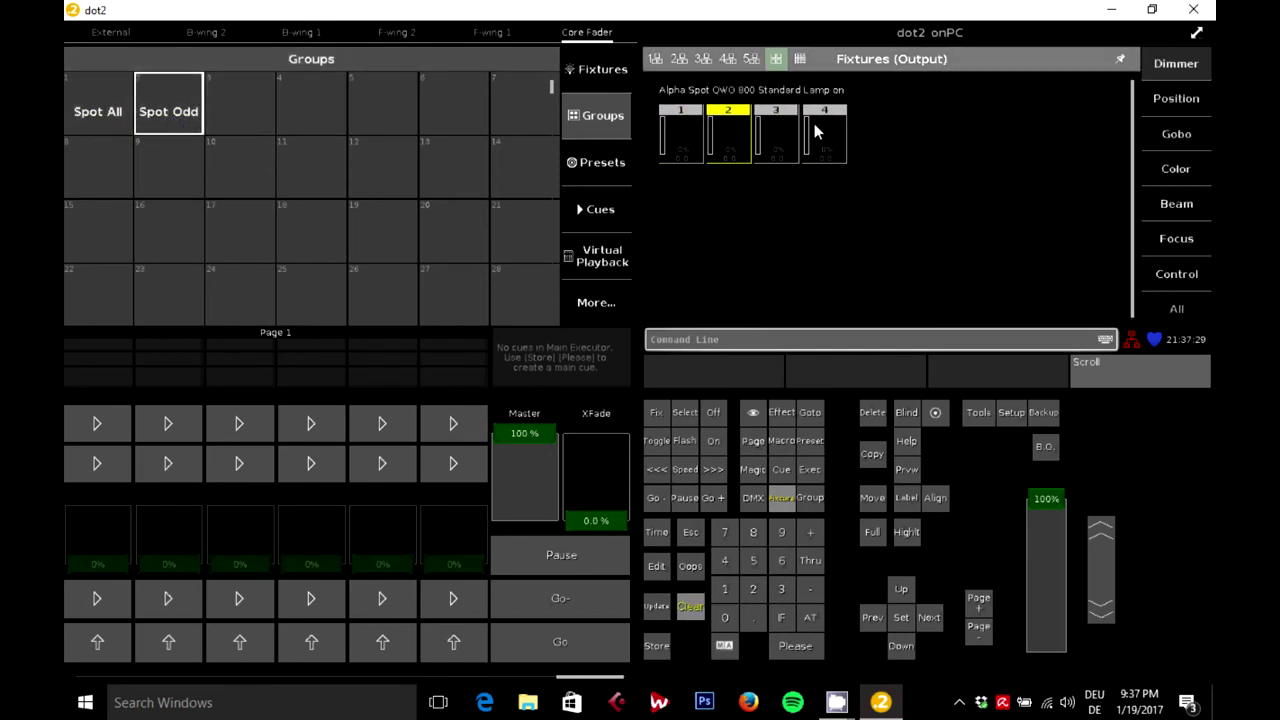
left_click(654, 645)
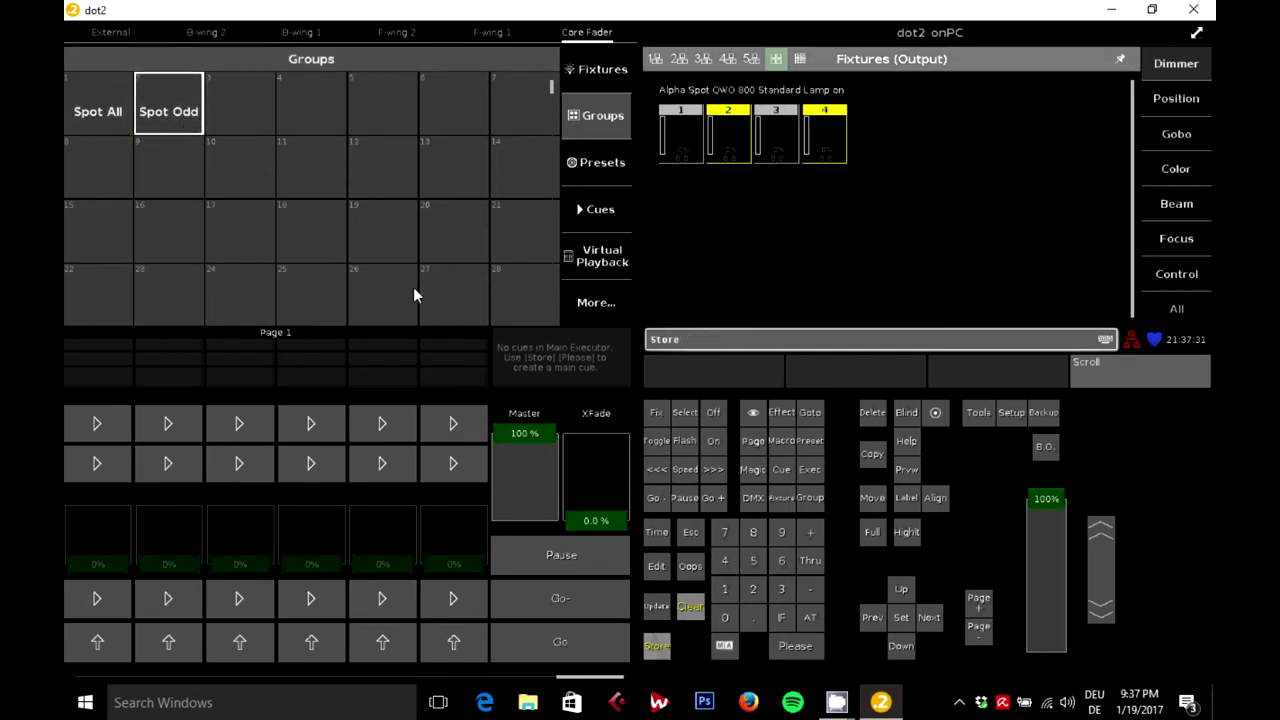
left_click(257, 98)
left_click(243, 158)
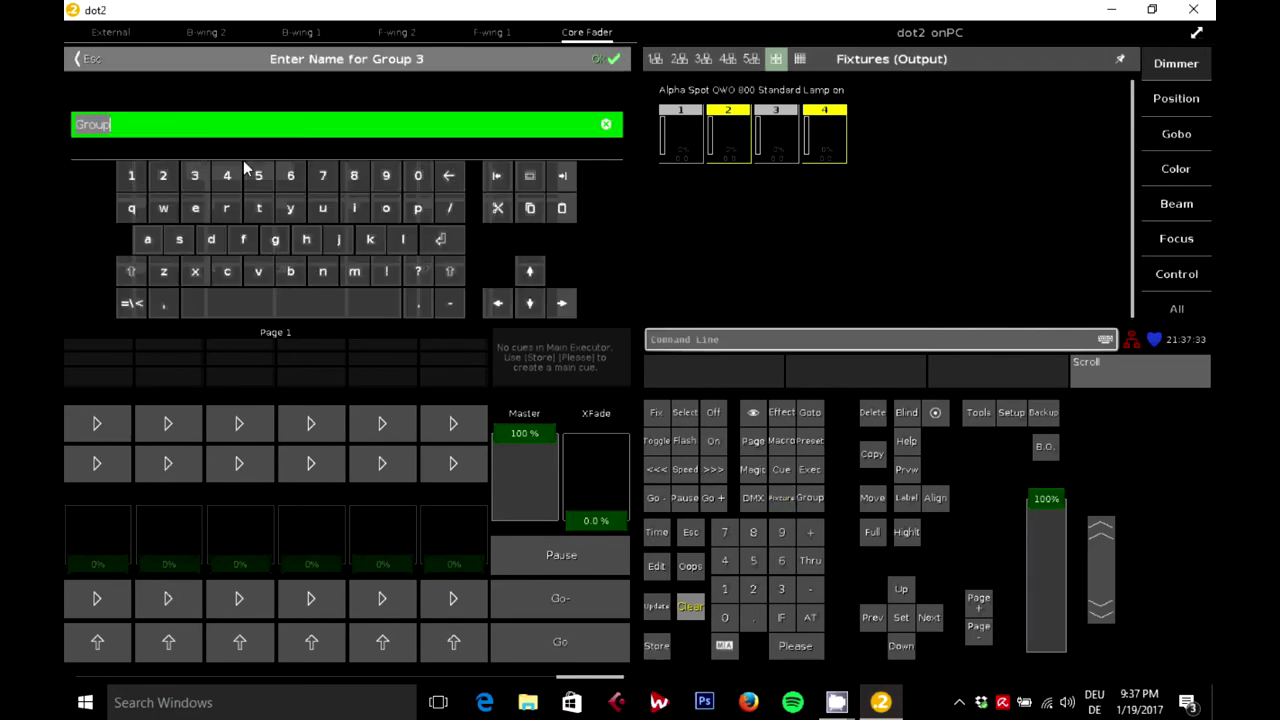
type("Spot Even")
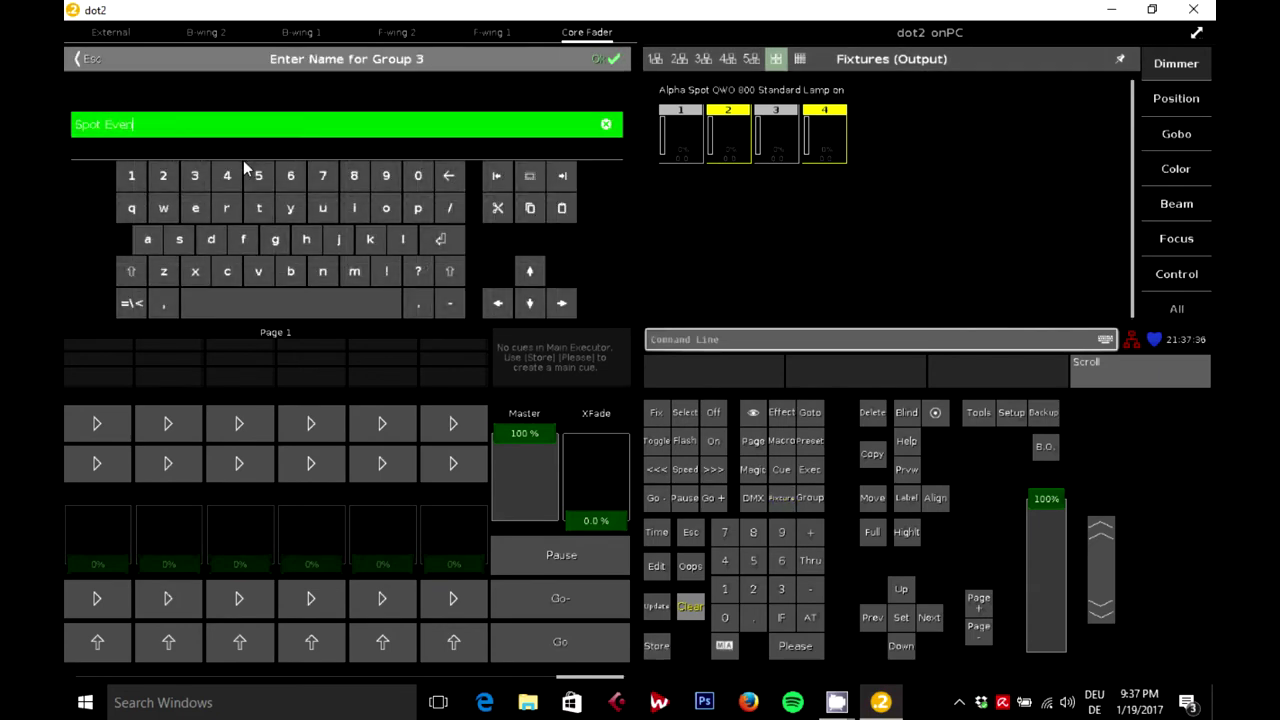
key("Return")
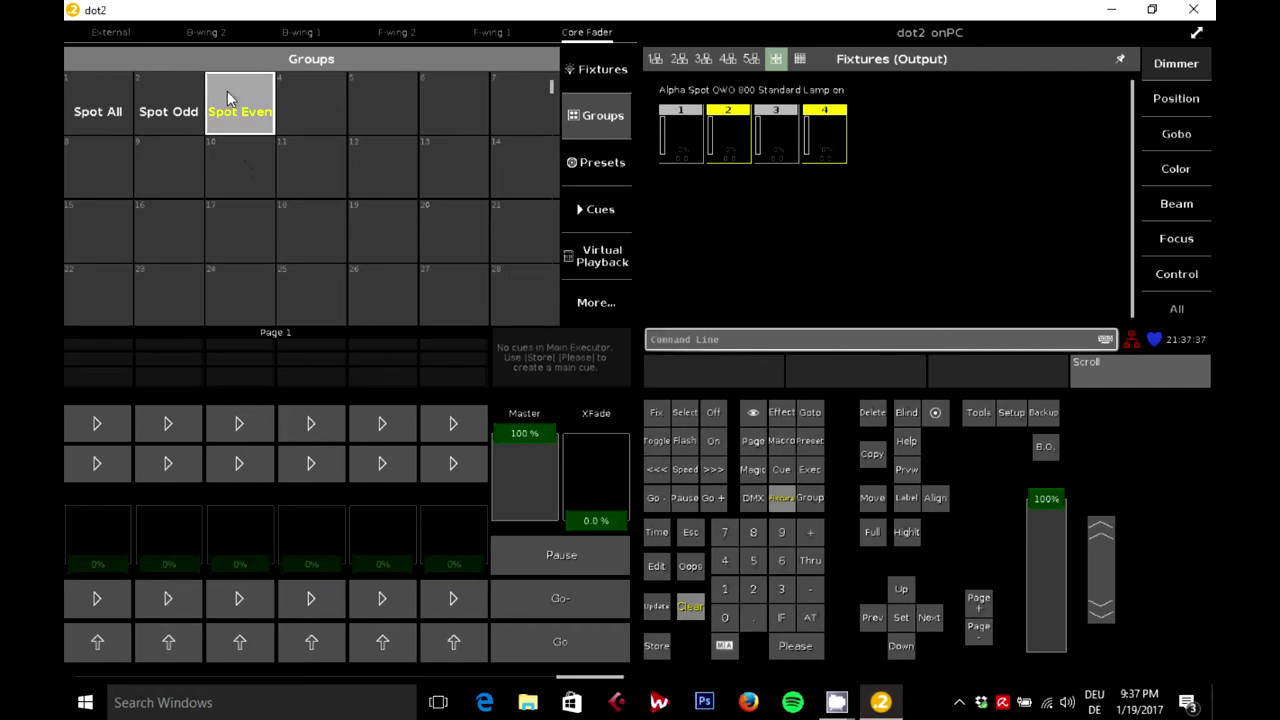
Check the Spot Even, Spot Odd and Spot All groups by toggling their selections, leaving no fixtures selected
left_click(240, 112)
left_click(190, 113)
left_click(254, 108)
left_click(254, 108)
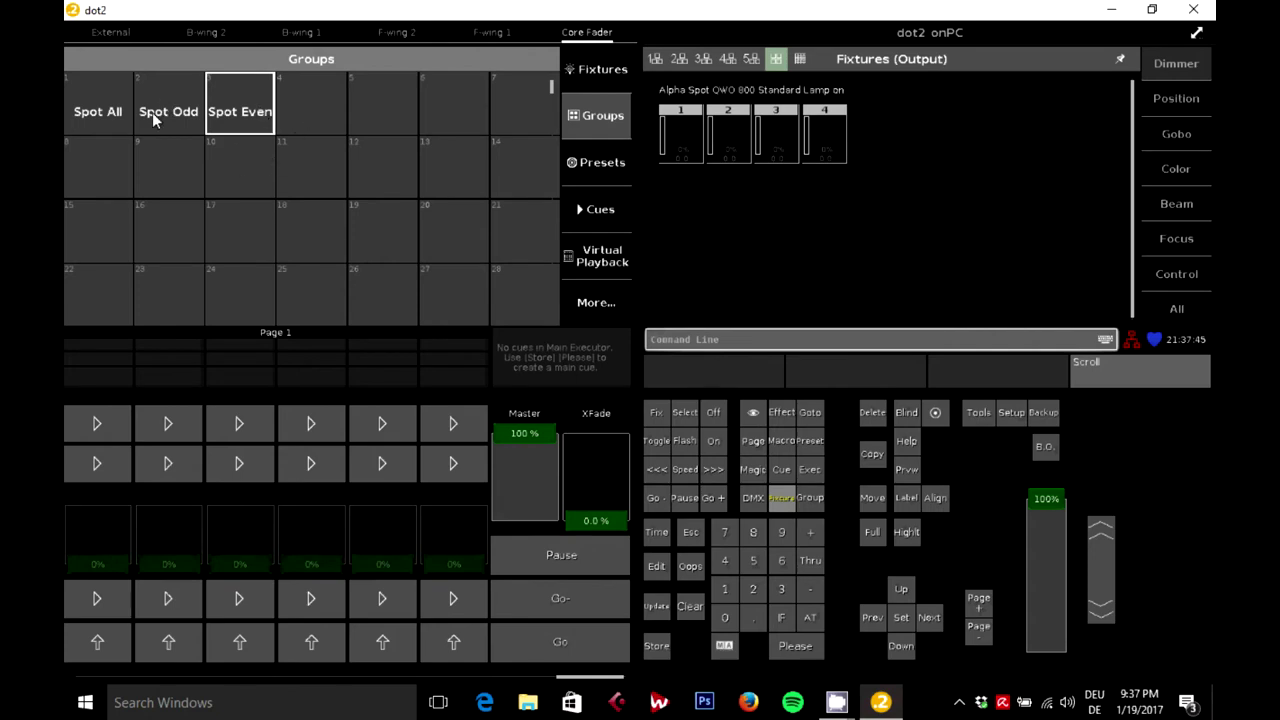
left_click(112, 112)
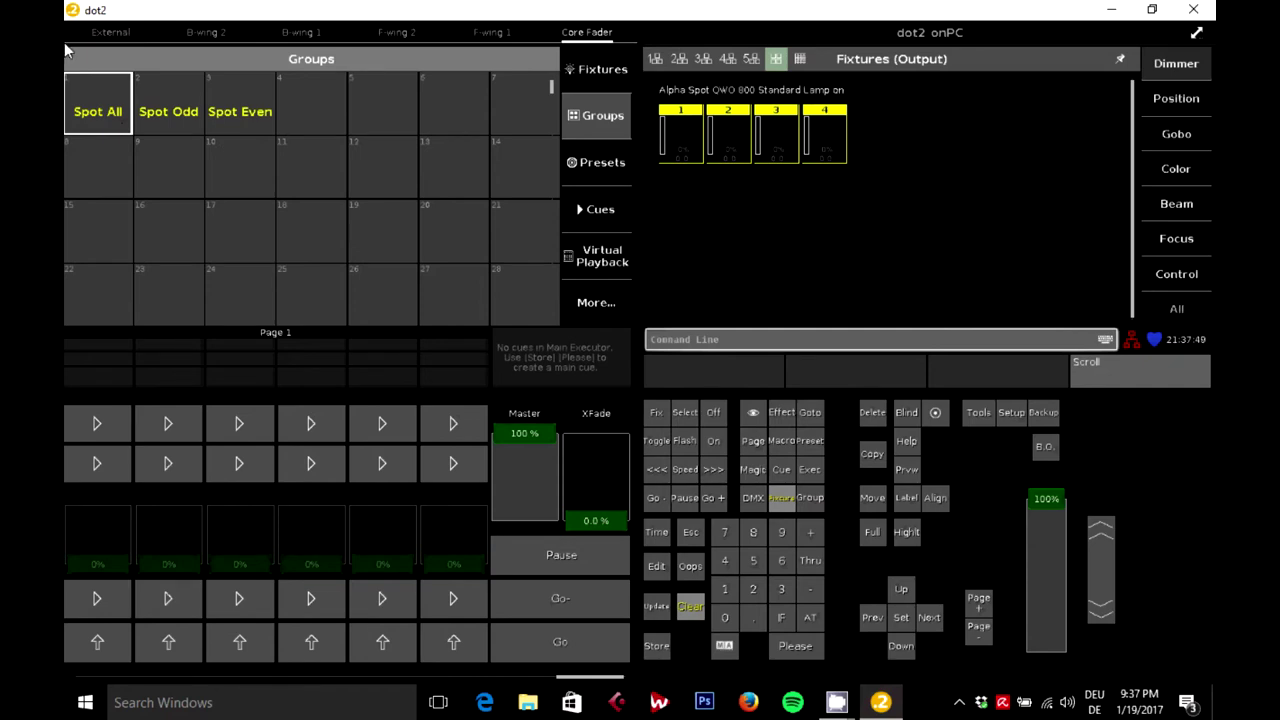
left_click(87, 100)
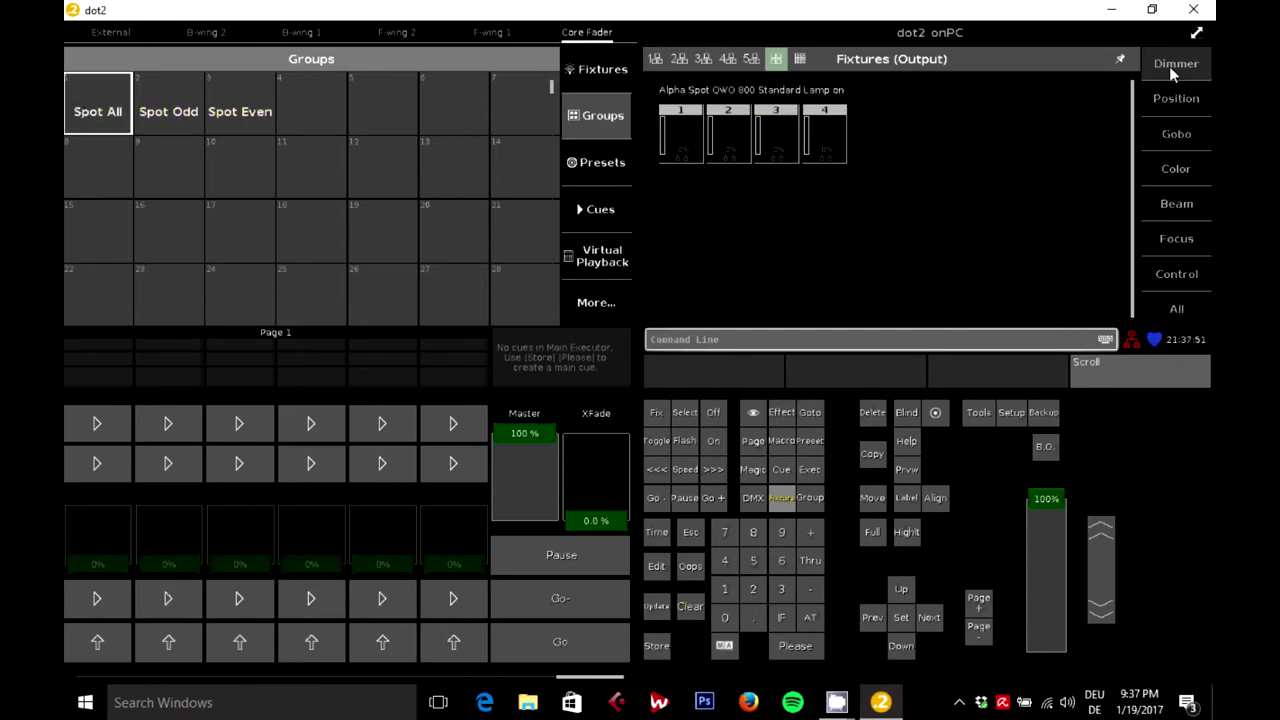
Select the fixtures of the Spot All group and open their dimmer controls
left_click(92, 105)
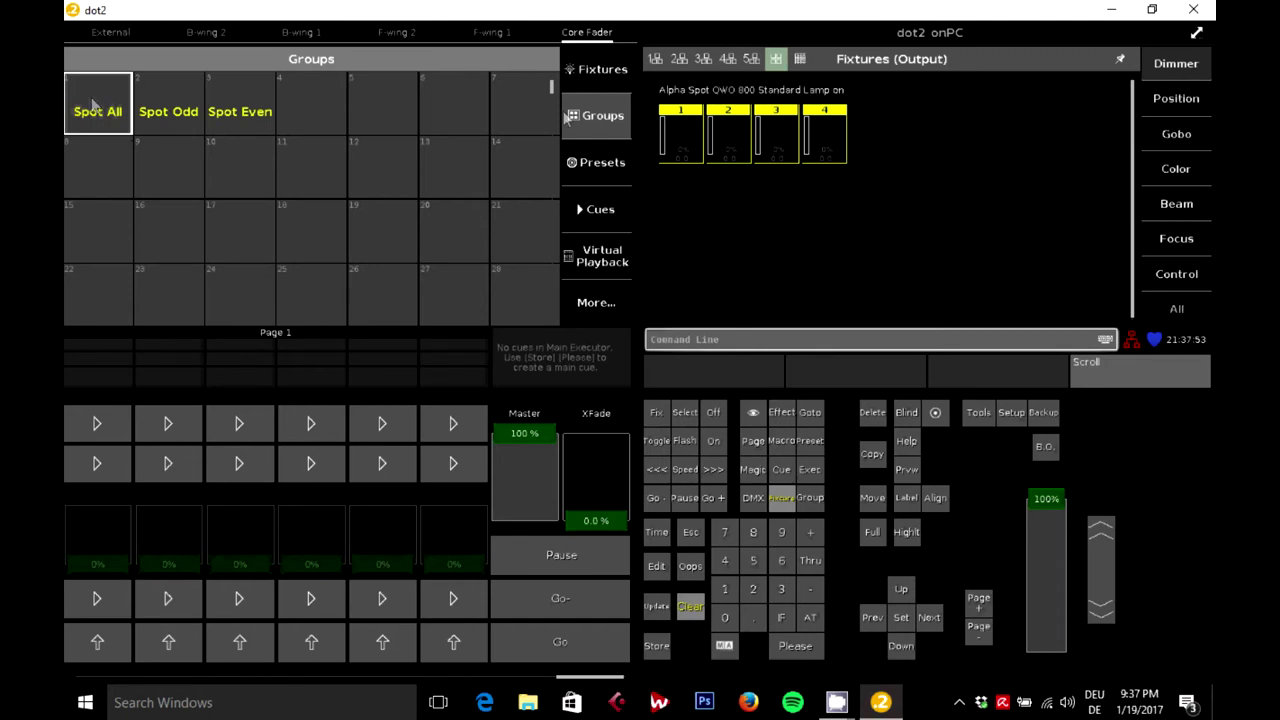
left_click(1178, 64)
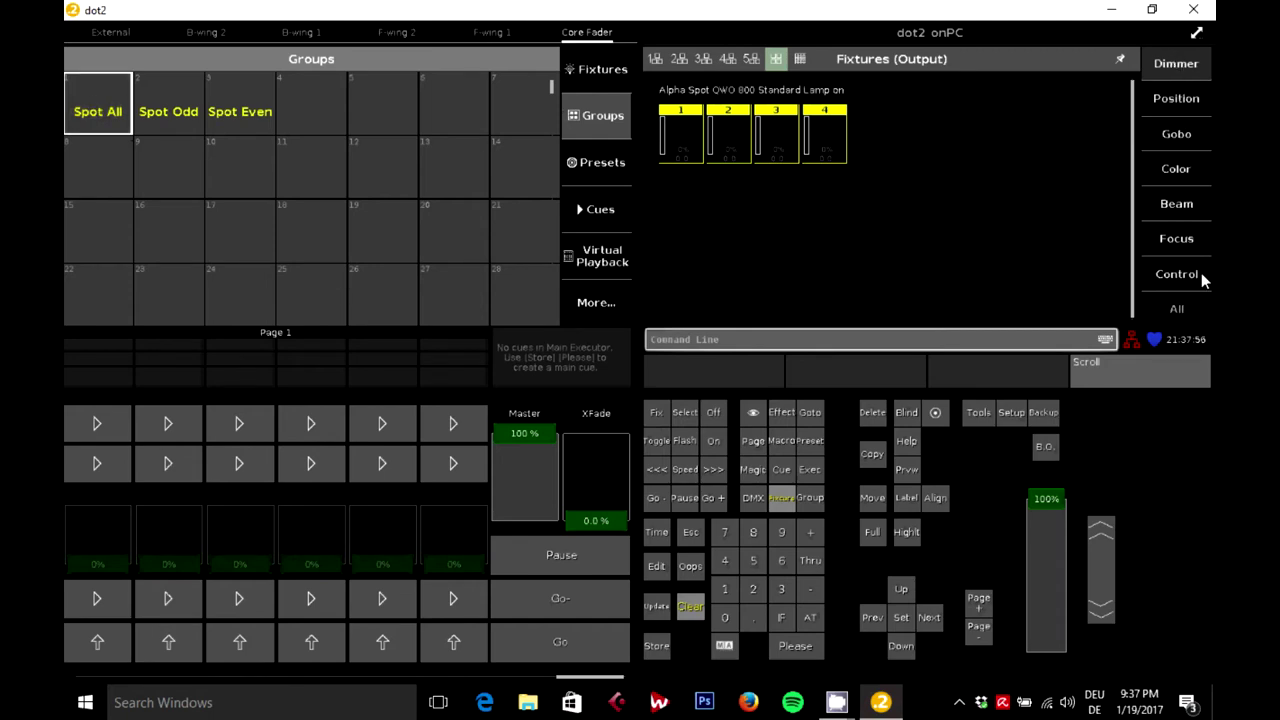
left_click(1187, 66)
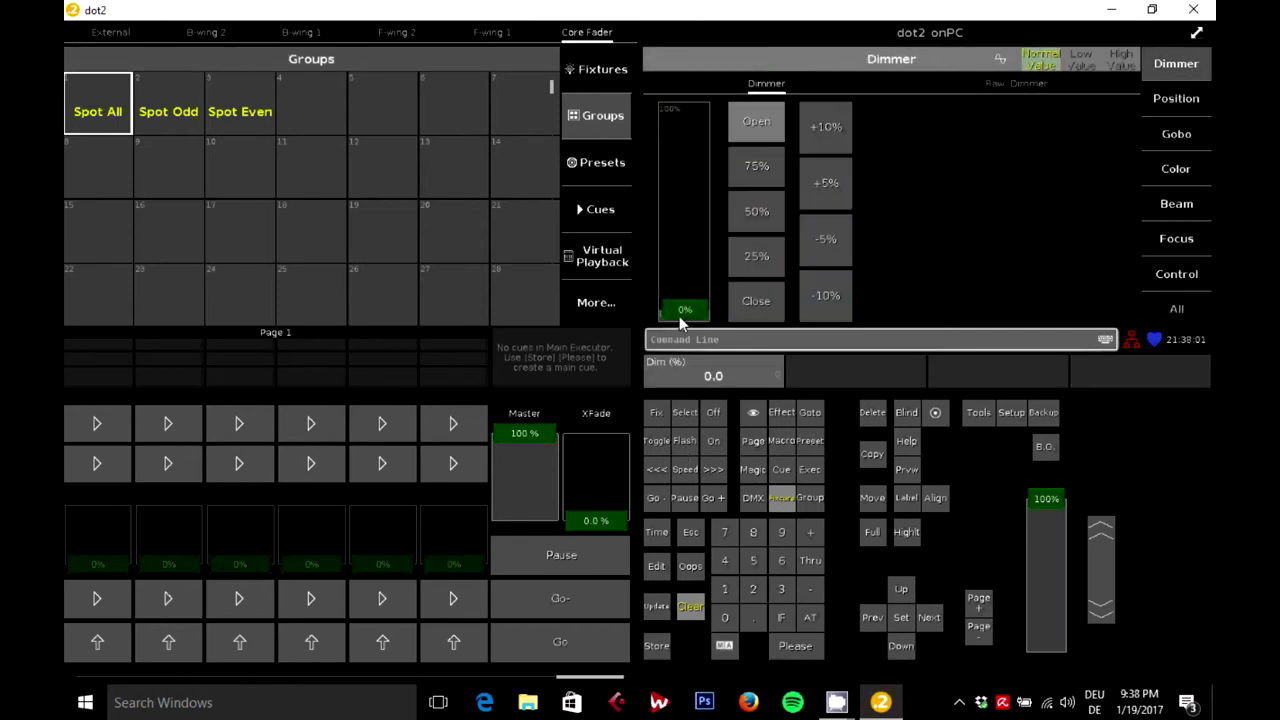
Examine the position, gobo, color, beam, focus and control parameters available for the selected spots
left_click(1162, 102)
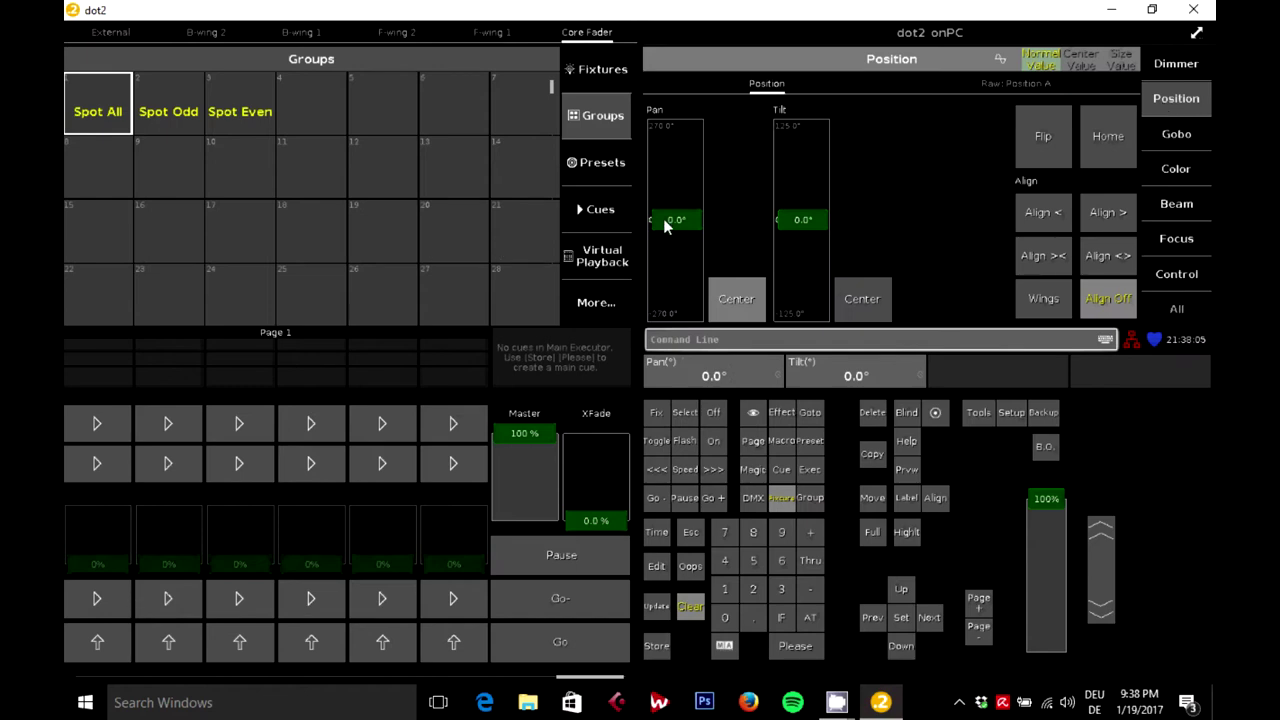
left_click(1201, 134)
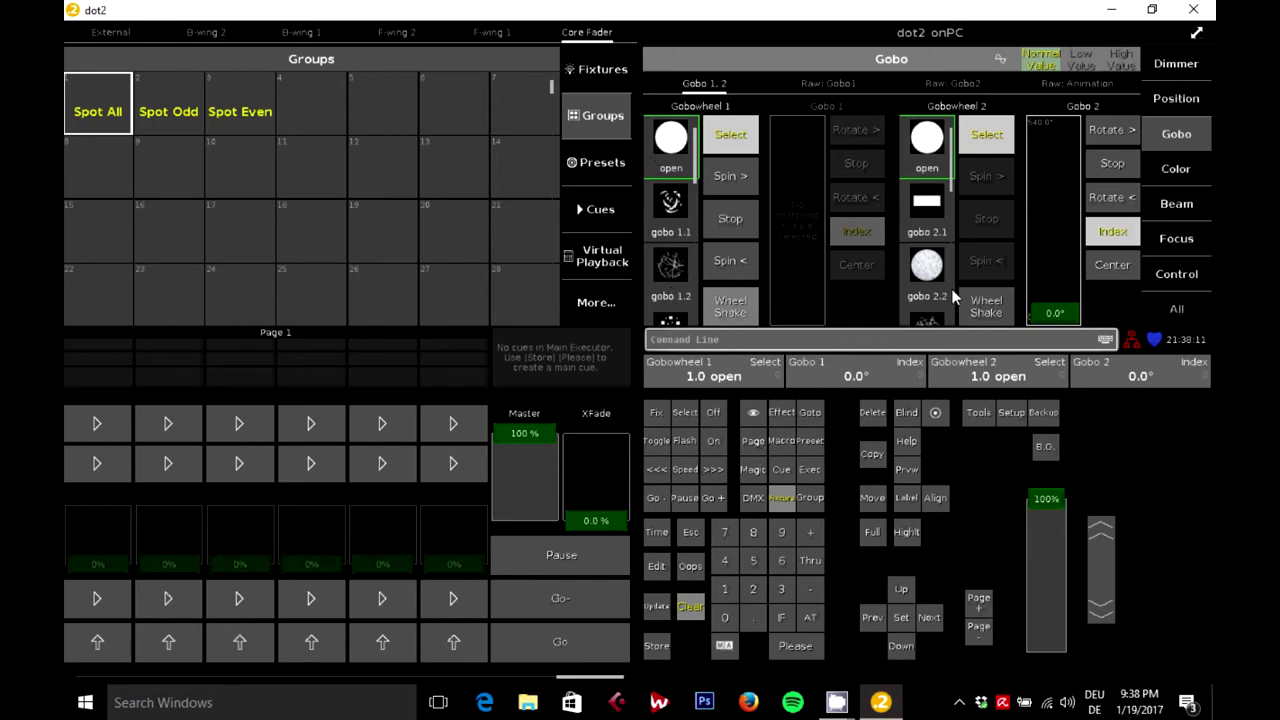
left_click(1195, 176)
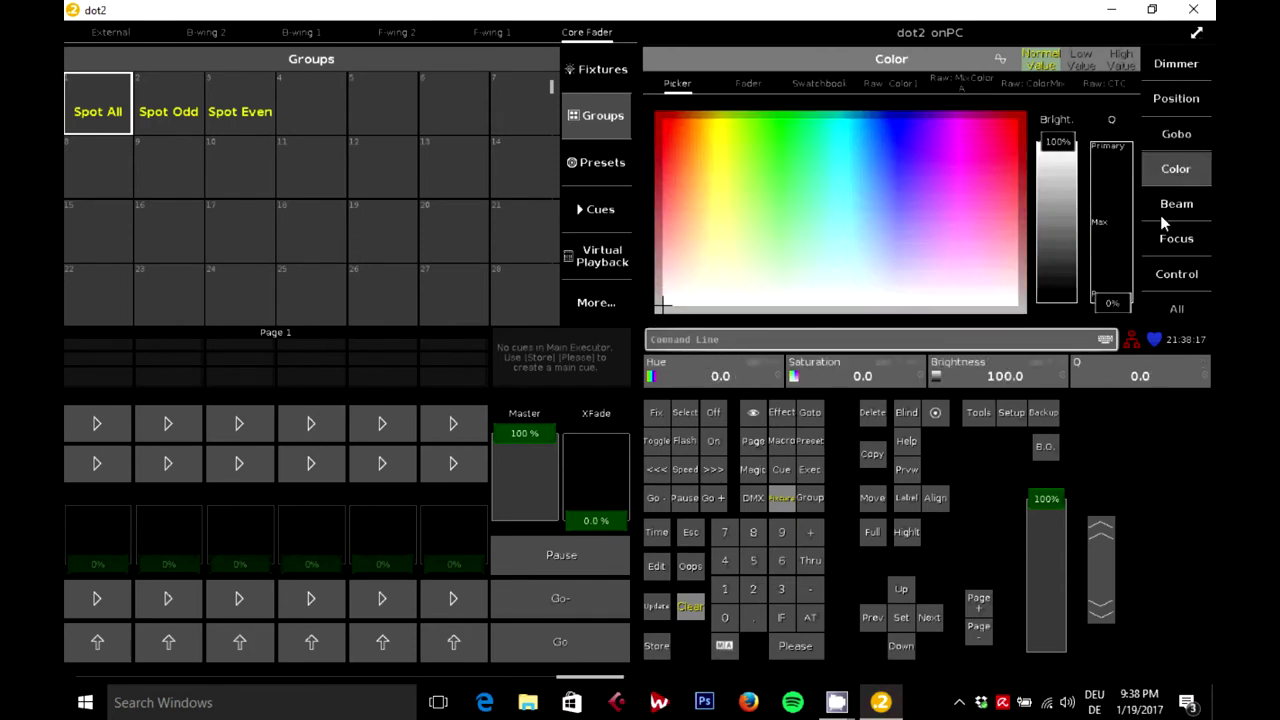
left_click(1165, 206)
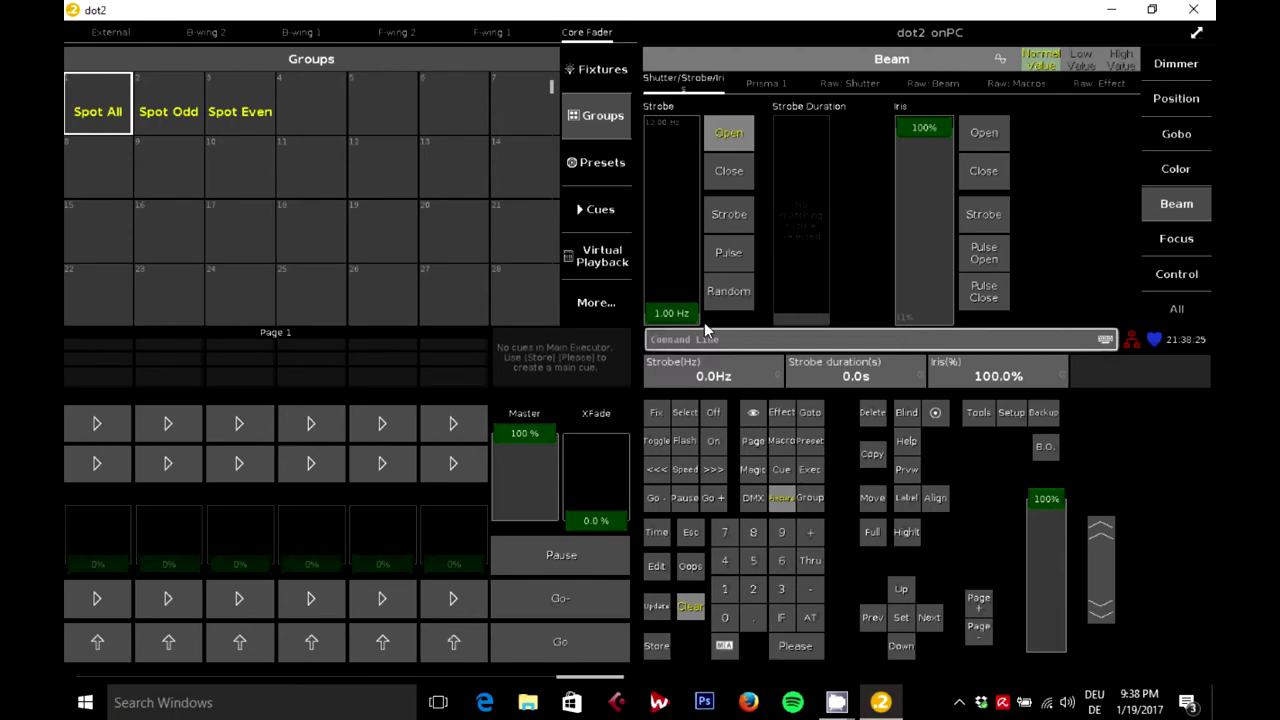
left_click(1178, 240)
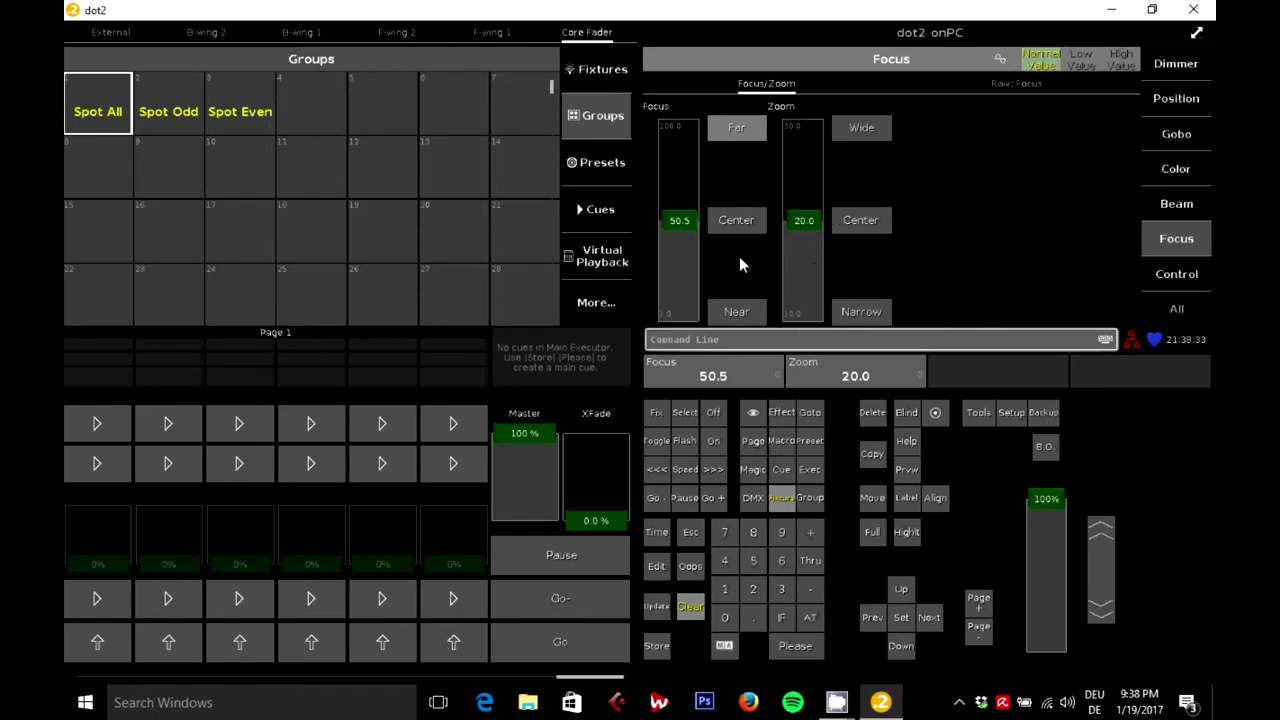
left_click(1186, 280)
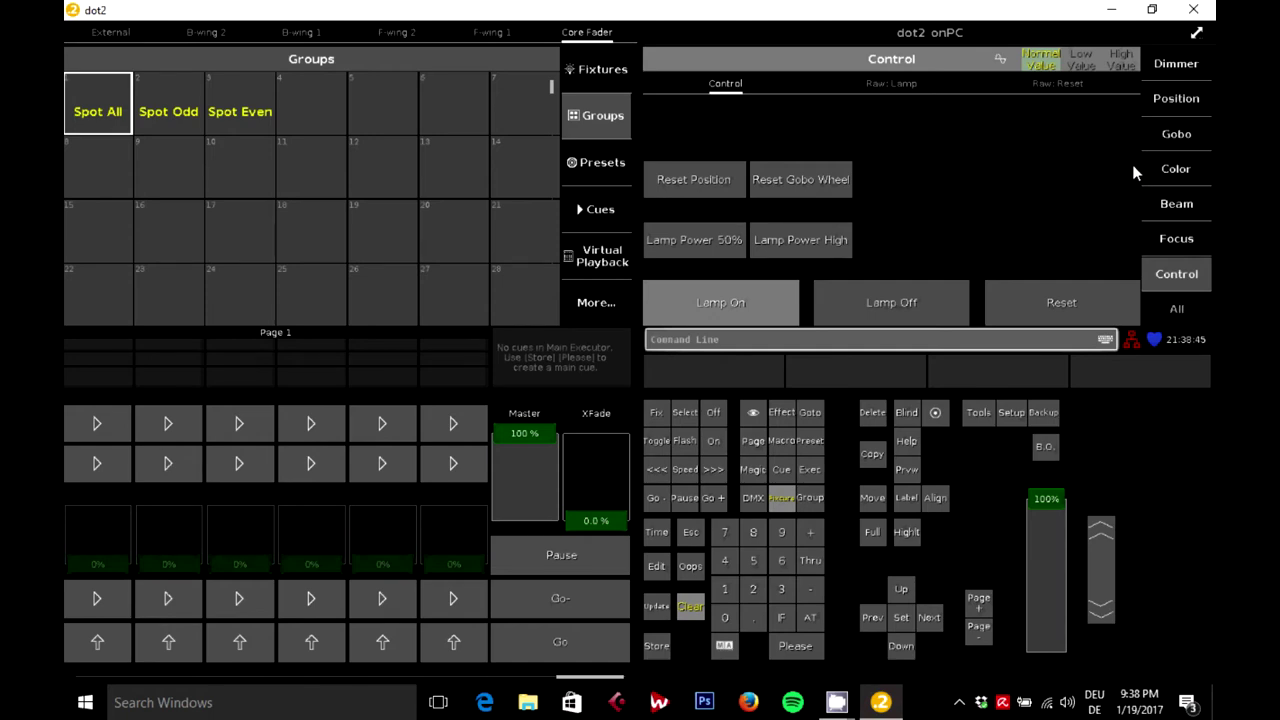
Store the selected spots at 100% dimmer on the sixth fader executor of page 1 and clear the programmer
left_click(1195, 68)
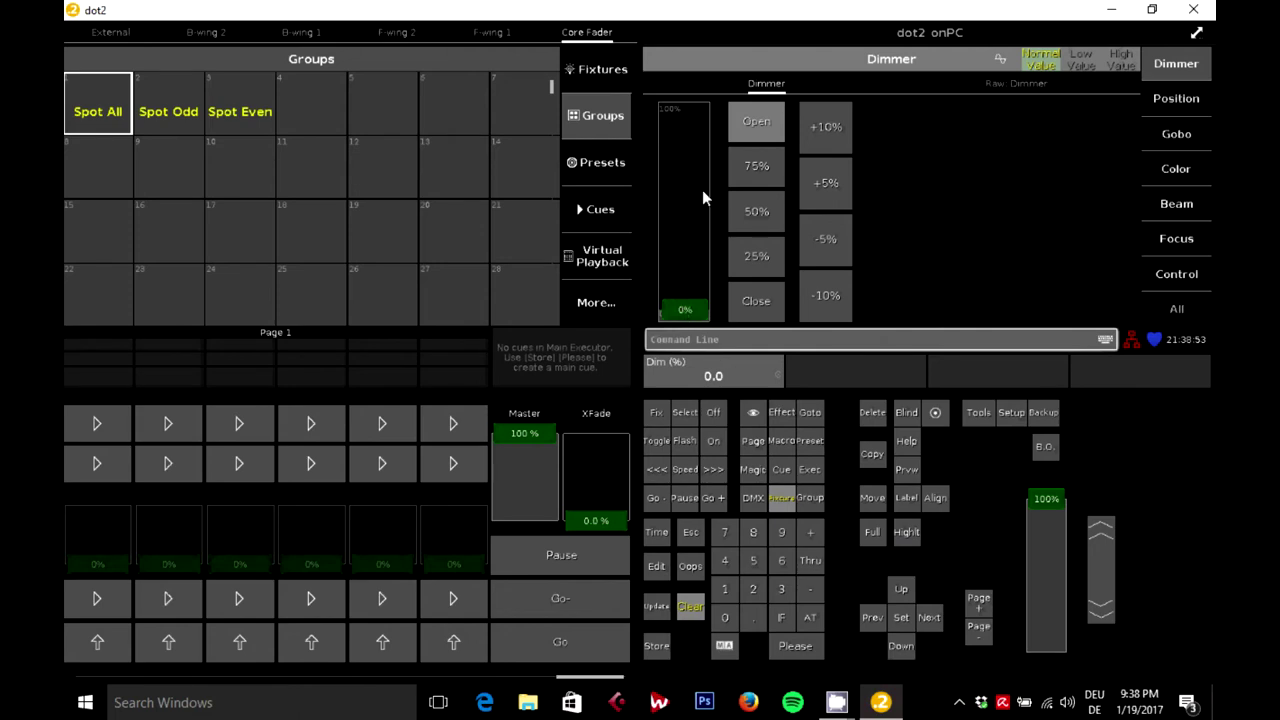
double_click(820, 615)
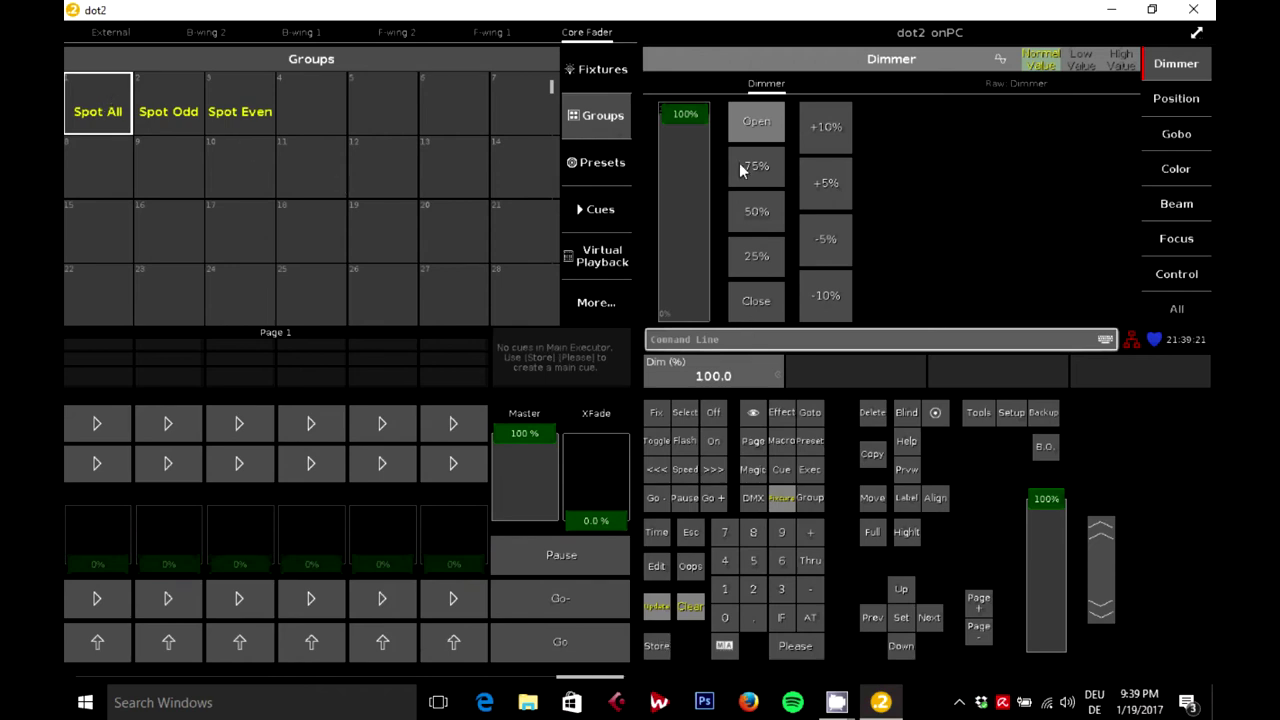
left_click(656, 646)
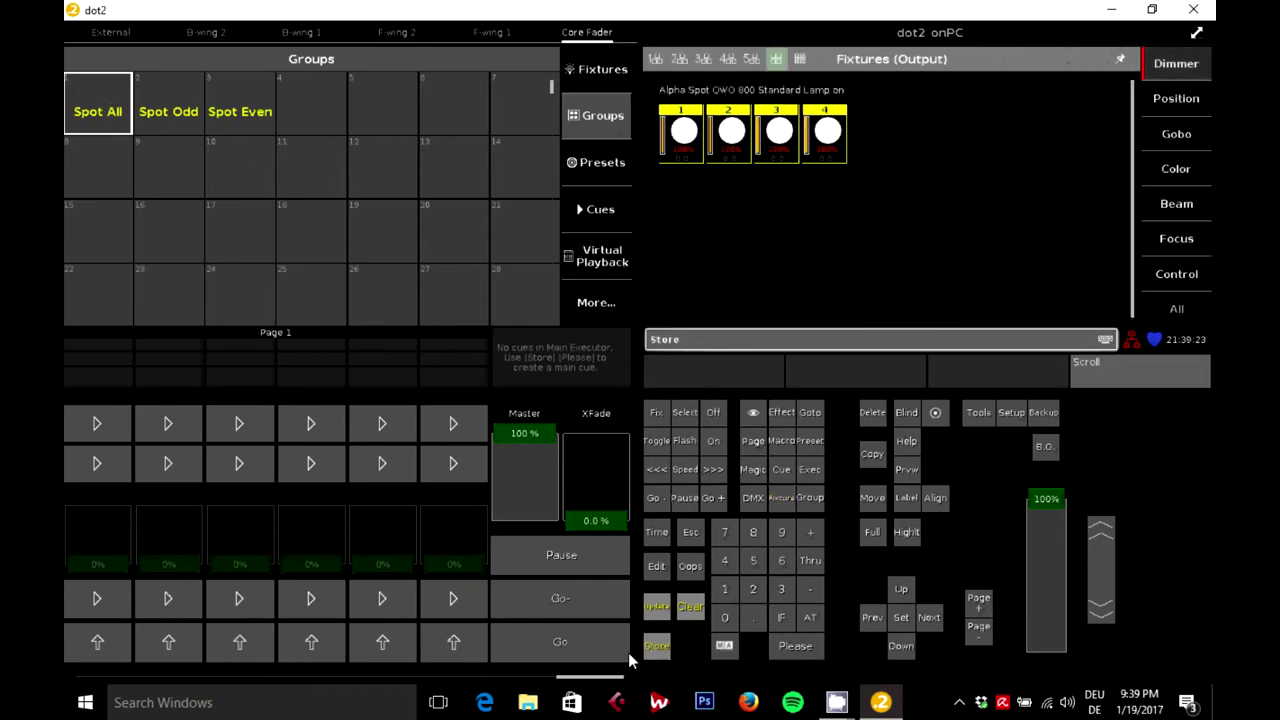
left_click(461, 642)
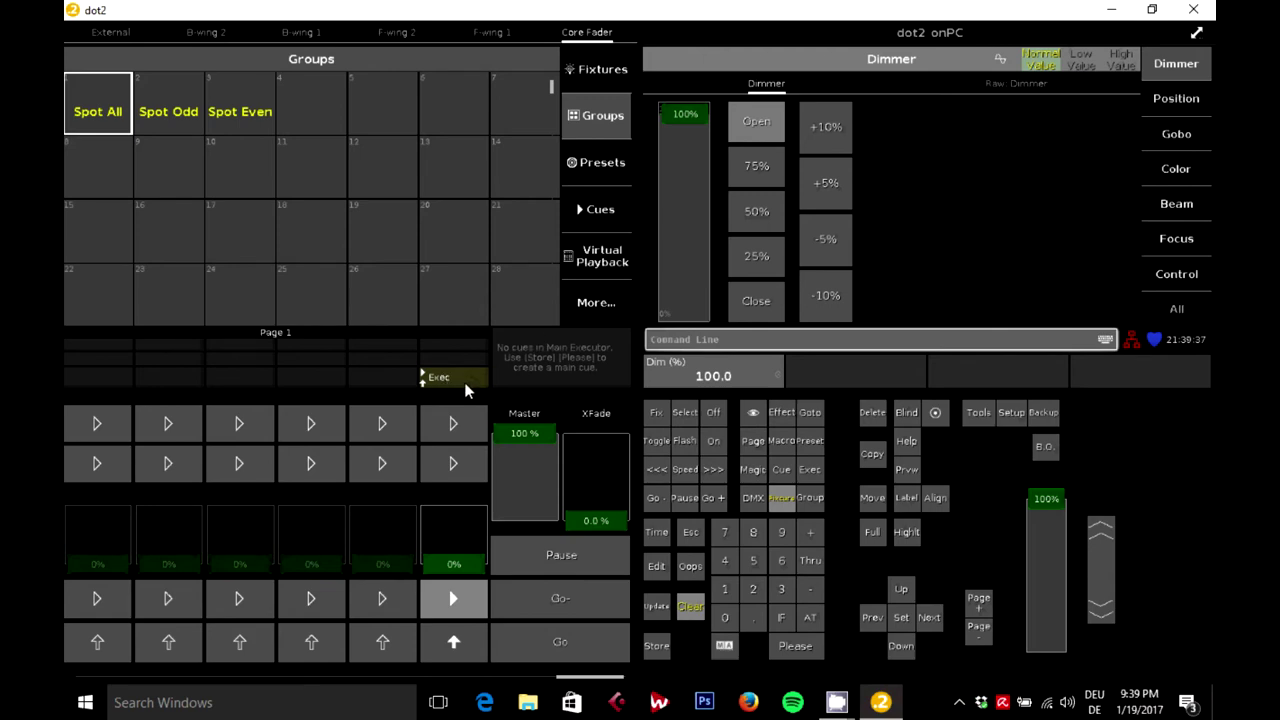
left_click(700, 614)
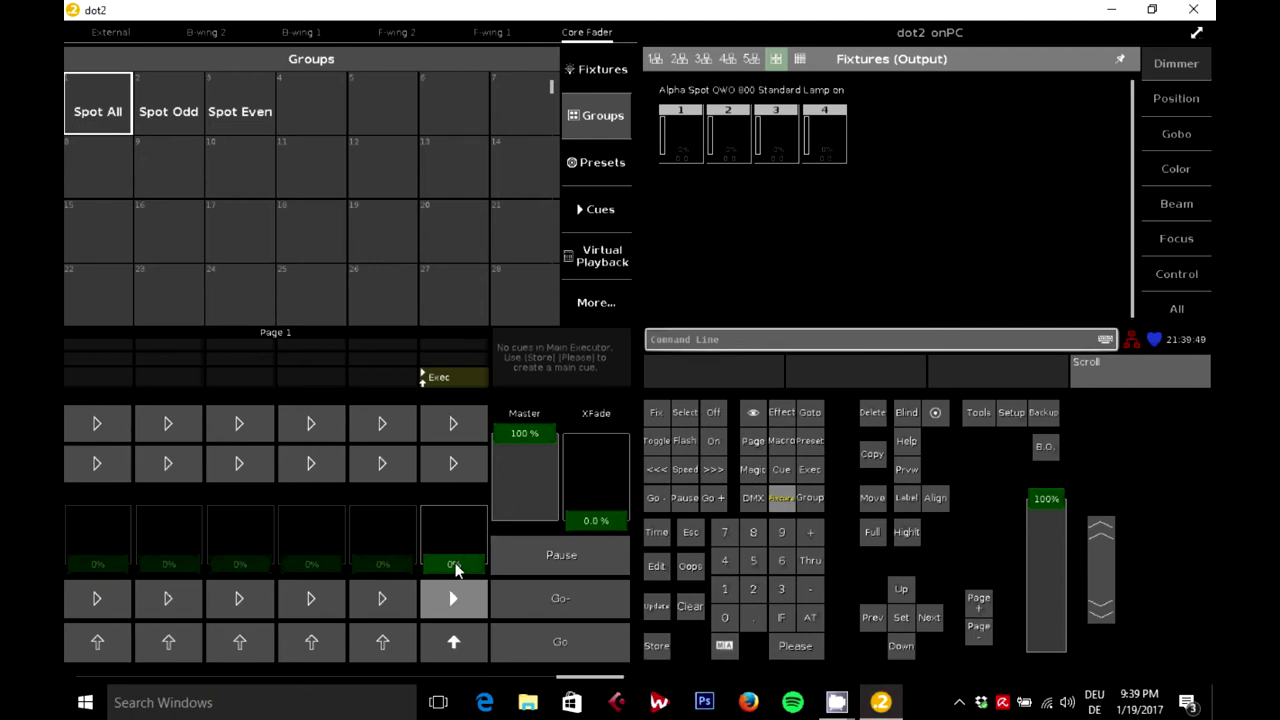
Test the stored dimmer executor by raising its fader to 100% and lowering it back to 0%
left_click_drag(455, 568, 477, 483)
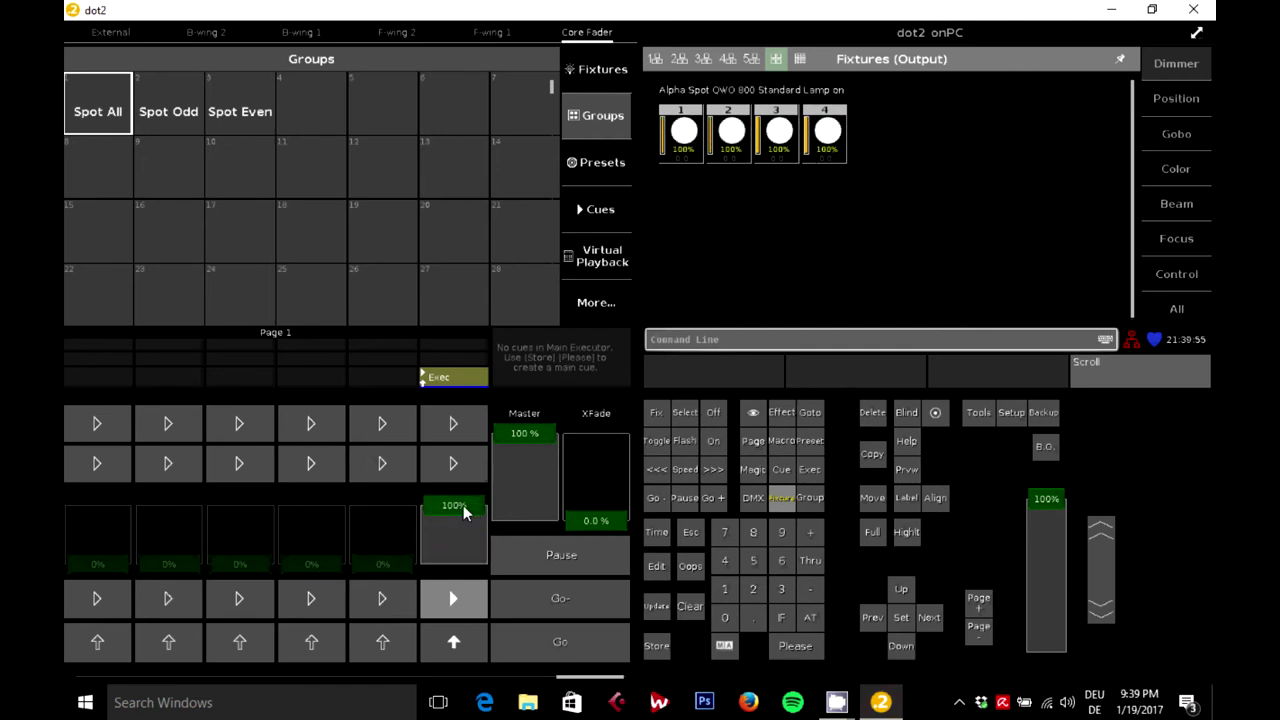
left_click_drag(463, 505, 478, 421)
left_click_drag(478, 514, 457, 612)
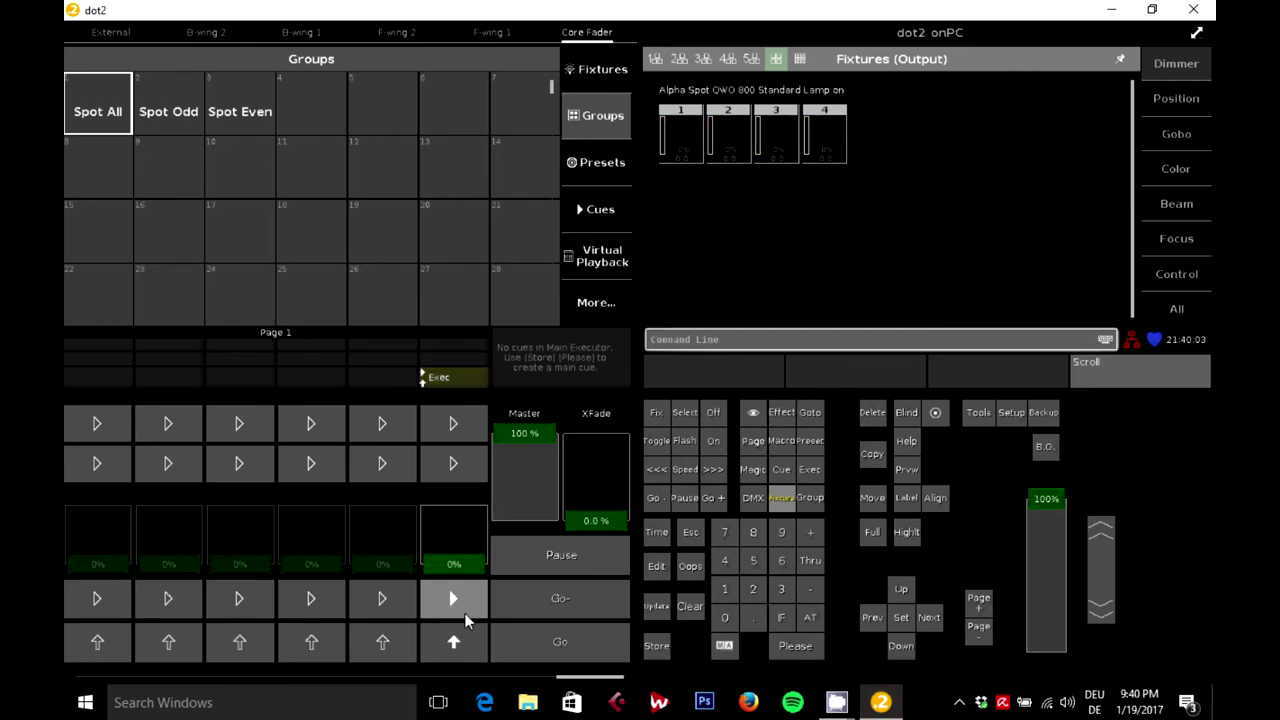
Apply the Circle position effect to the Spot All group with size 5.6 to 12%, speed 6 BPM, phase -270 to 0° and width 100%
left_click(105, 120)
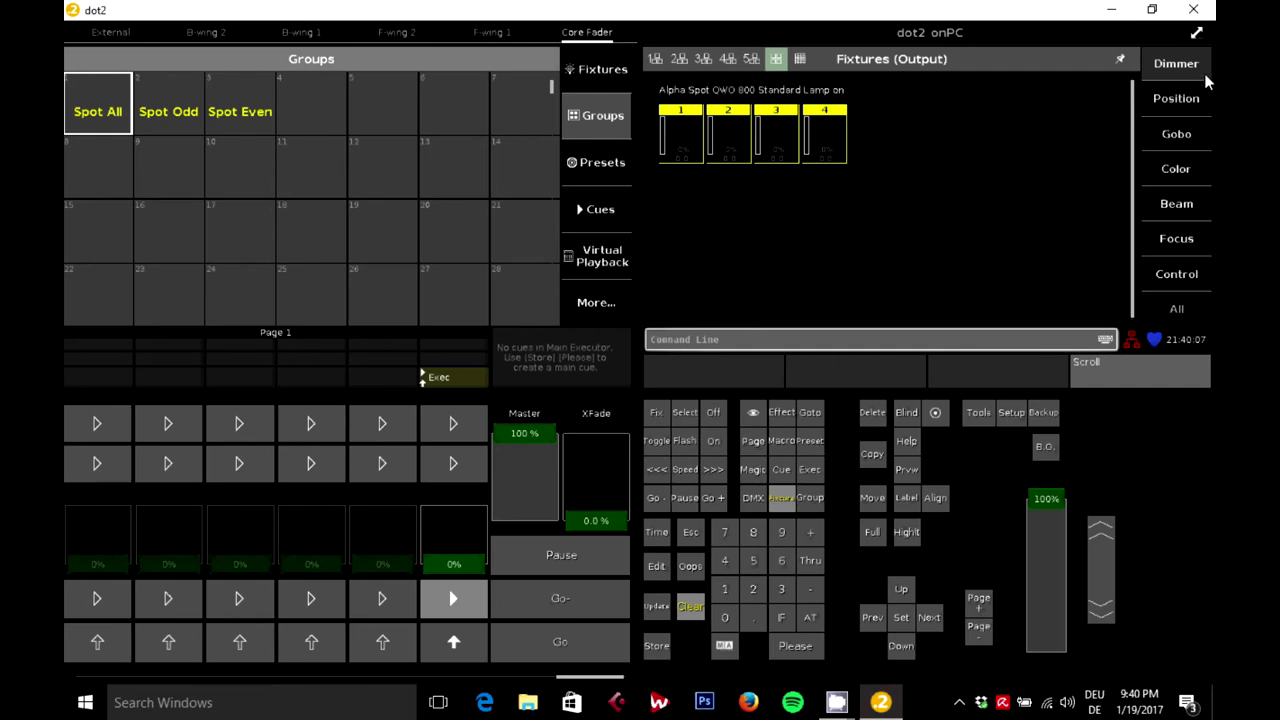
left_click(1178, 99)
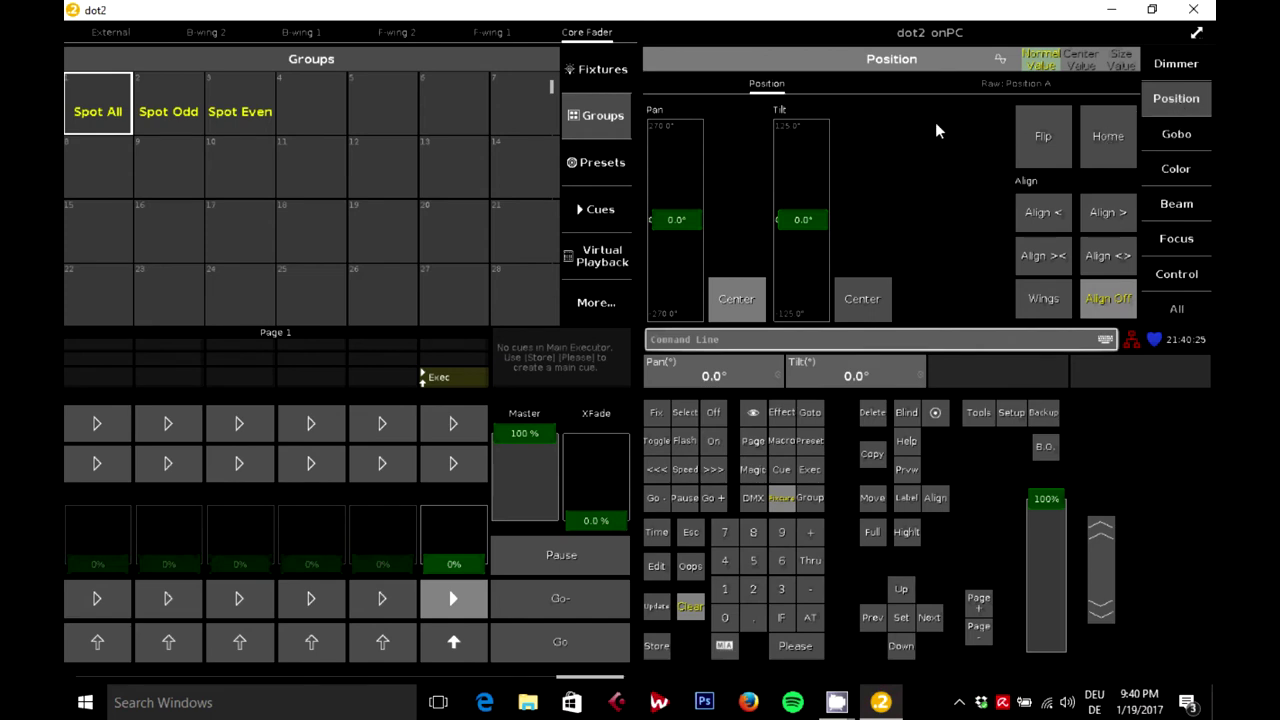
left_click(778, 413)
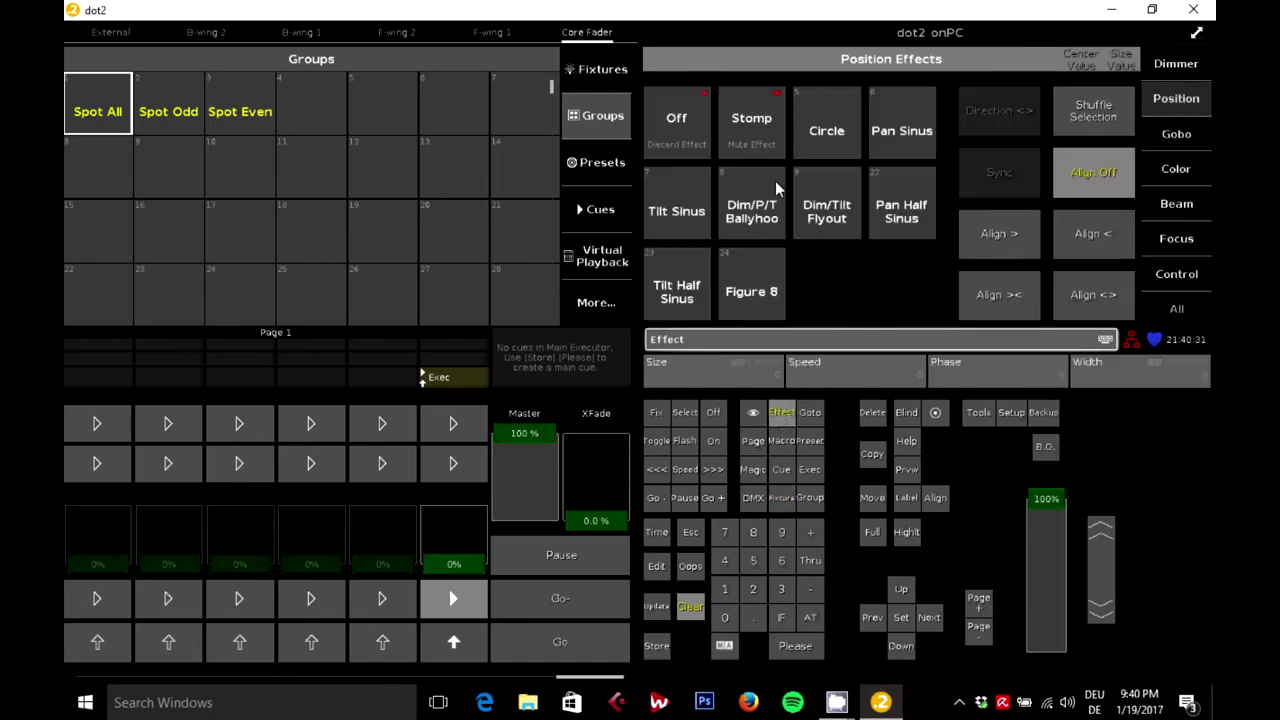
left_click(835, 134)
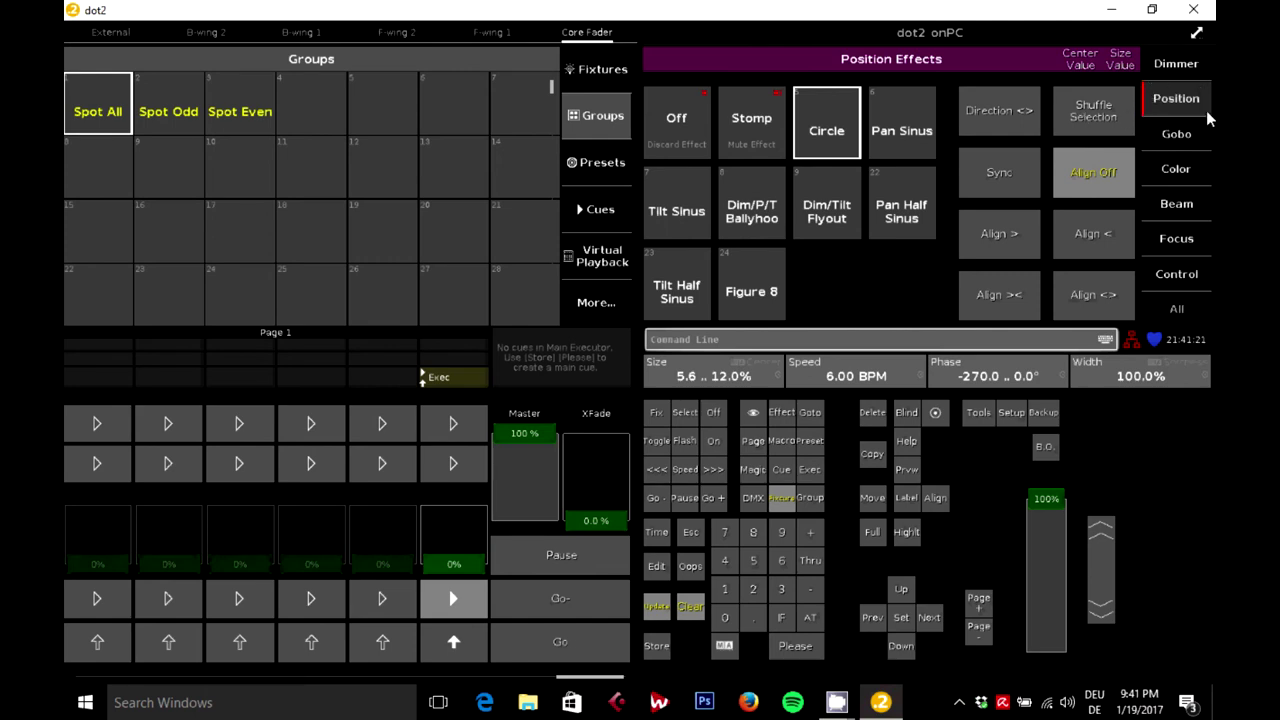
Store the Circle effect on the executor button directly above the sixth fader of page 1 and clear the programmer
left_click(657, 646)
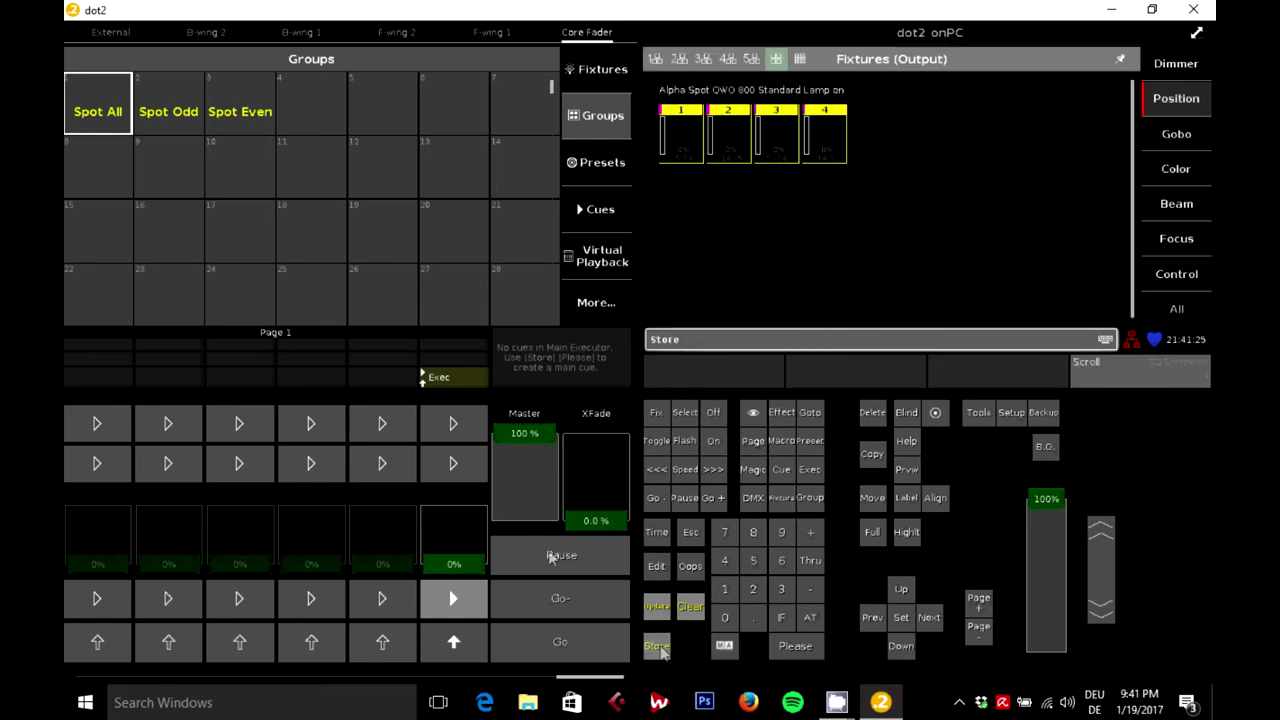
left_click(454, 462)
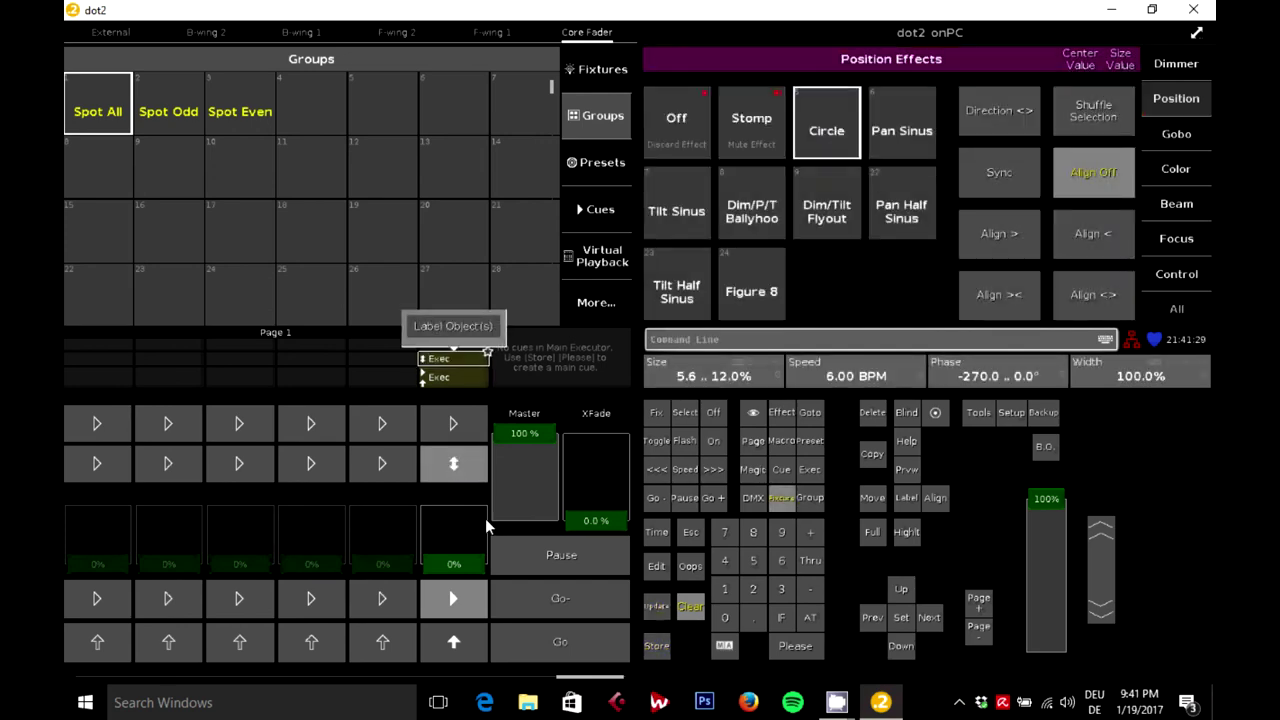
left_click(472, 466)
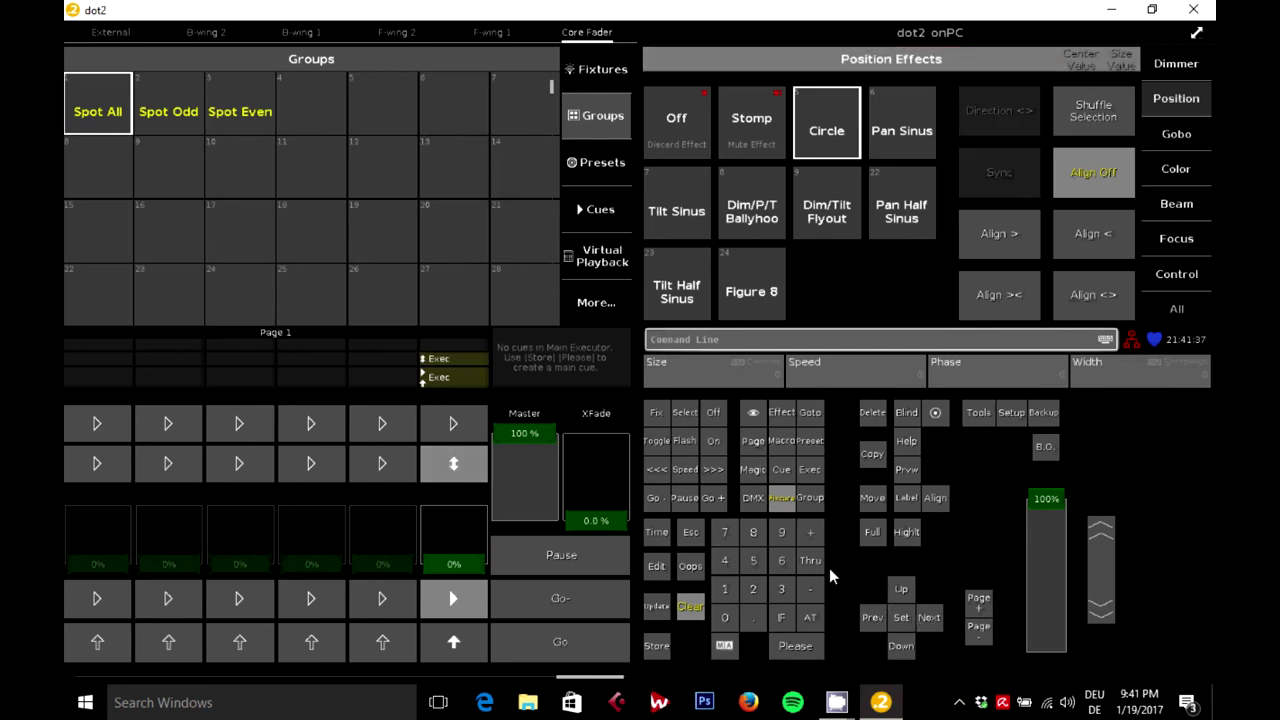
left_click(691, 608)
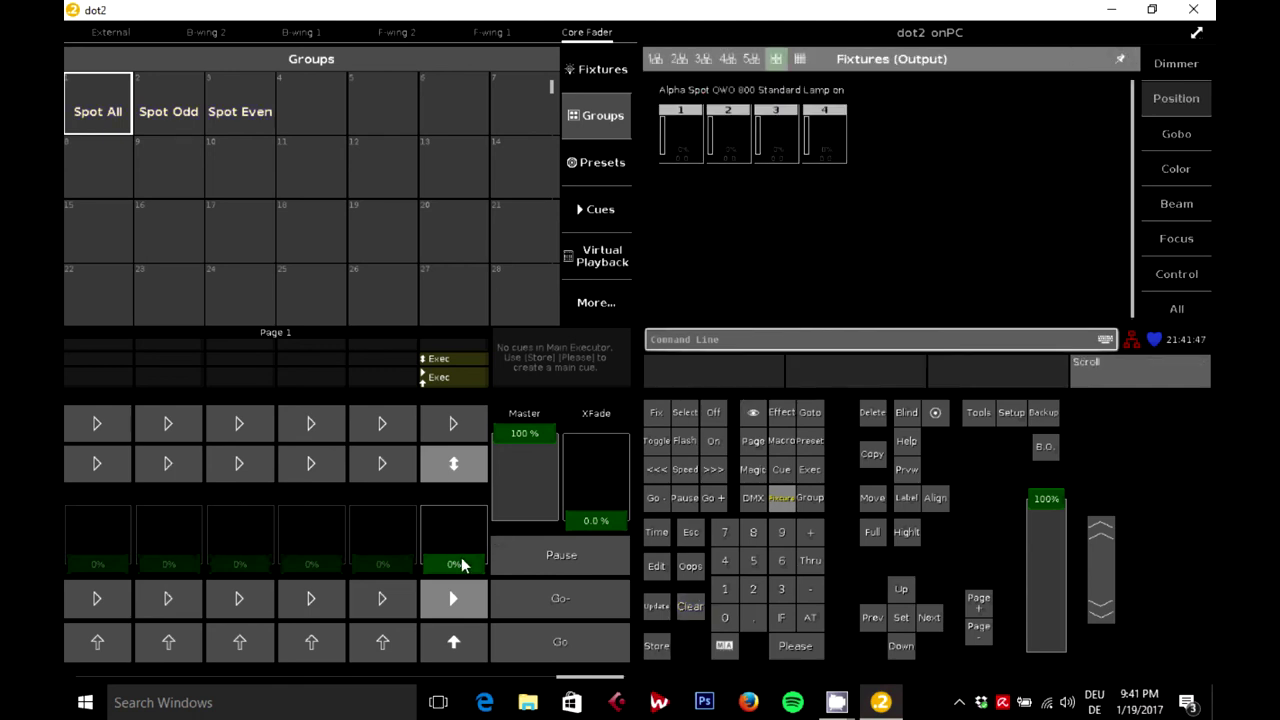
Test the stored looks together by raising the sixth fader's dimmer executor to 100% and toggling the Circle effect executor off and on
left_click_drag(462, 566, 478, 589)
left_click(468, 470)
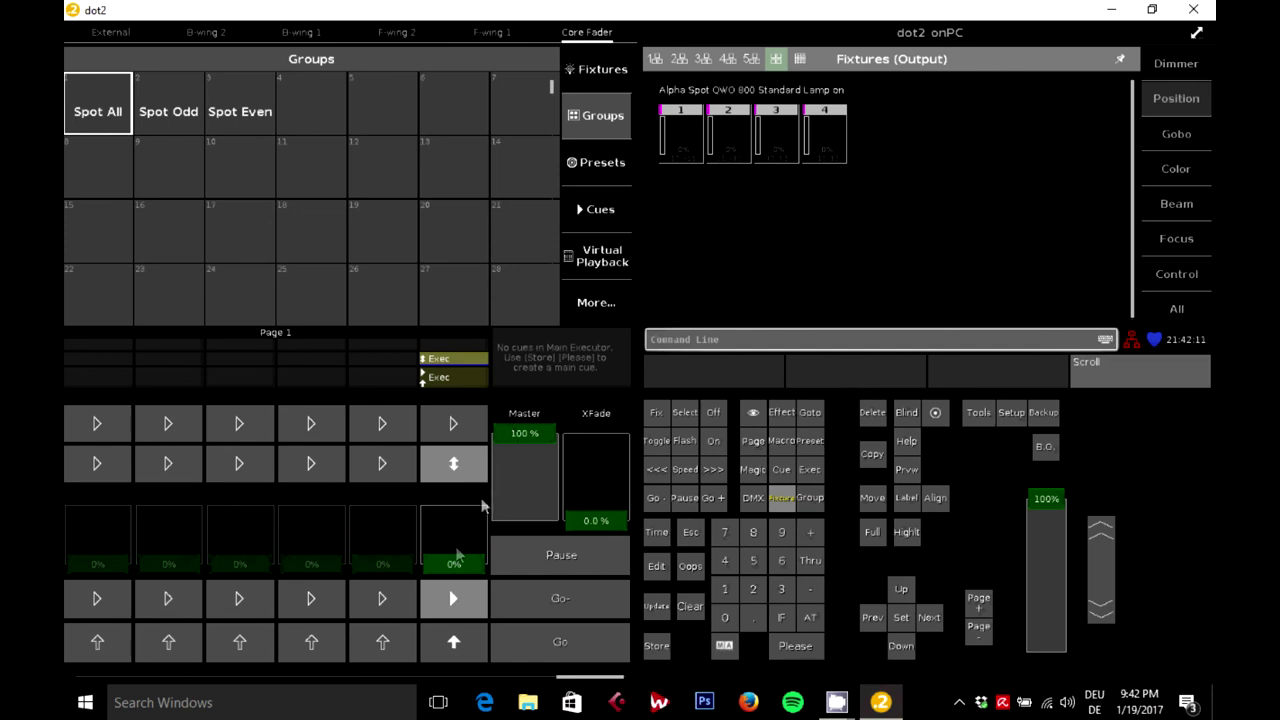
left_click_drag(460, 572, 491, 485)
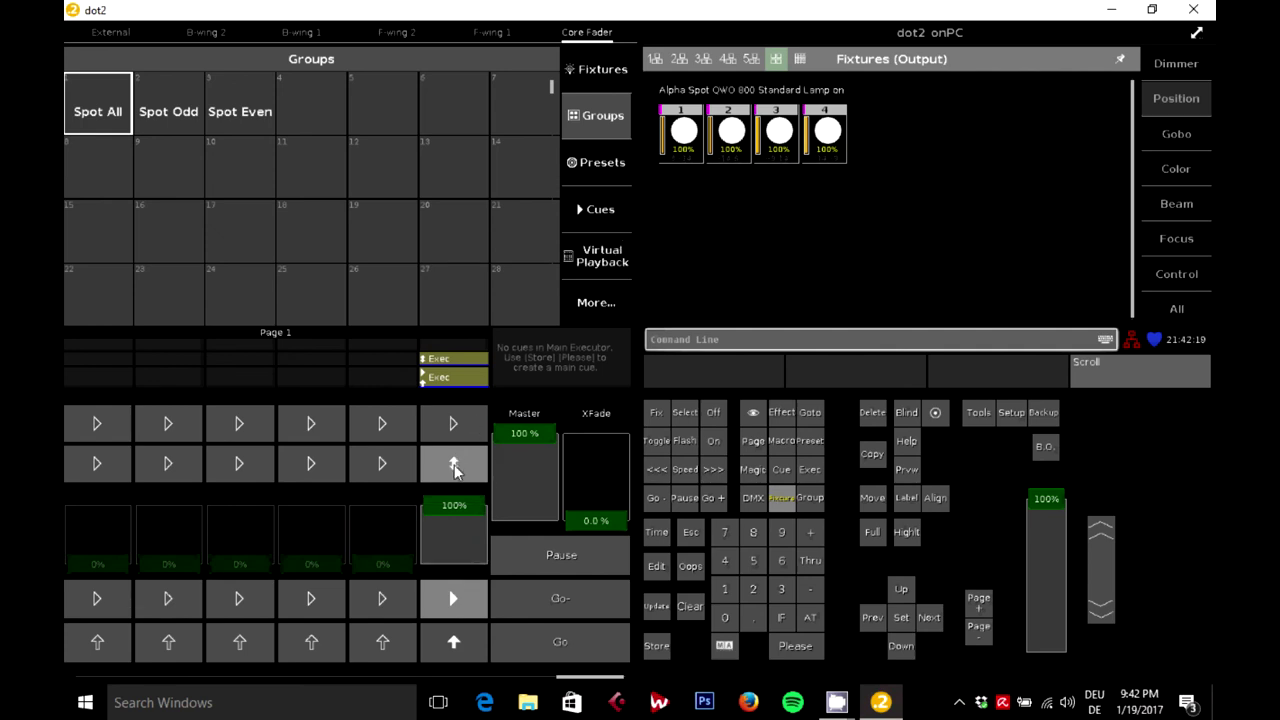
left_click(465, 458)
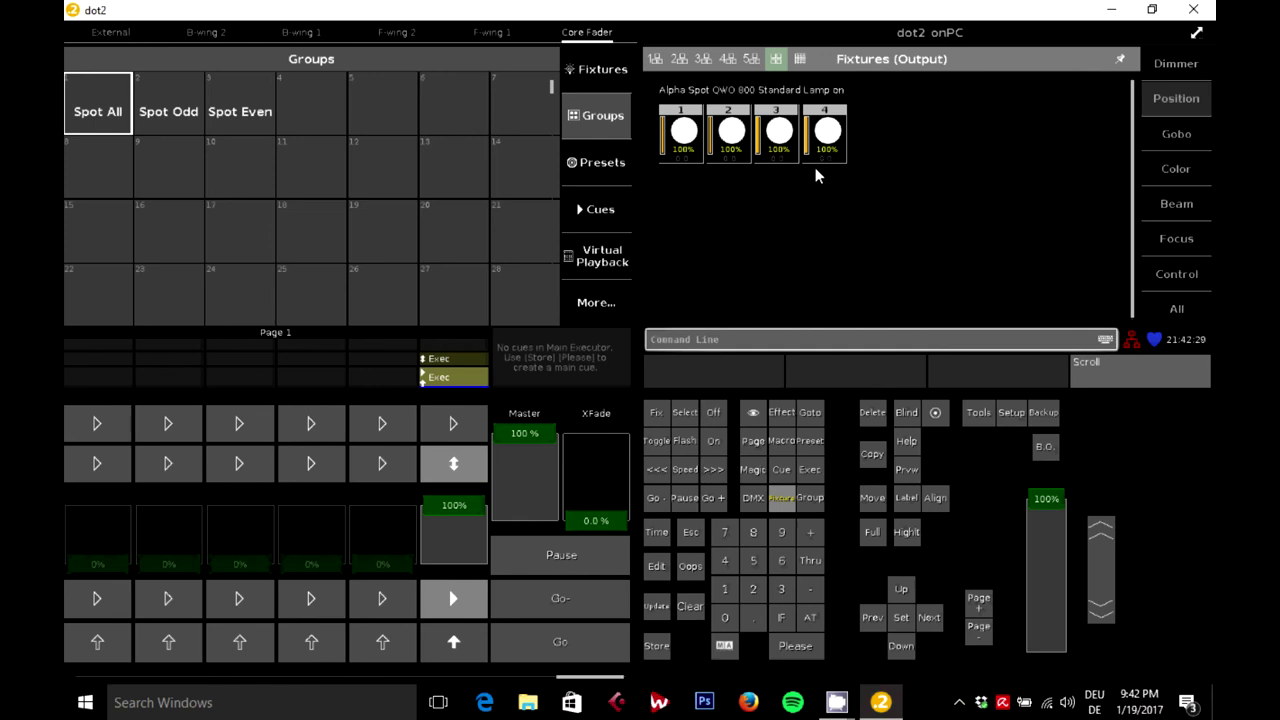
mouse_move(451, 504)
left_mouse_down()
mouse_move(457, 598)
mouse_move(470, 508)
left_mouse_up()
left_click(461, 466)
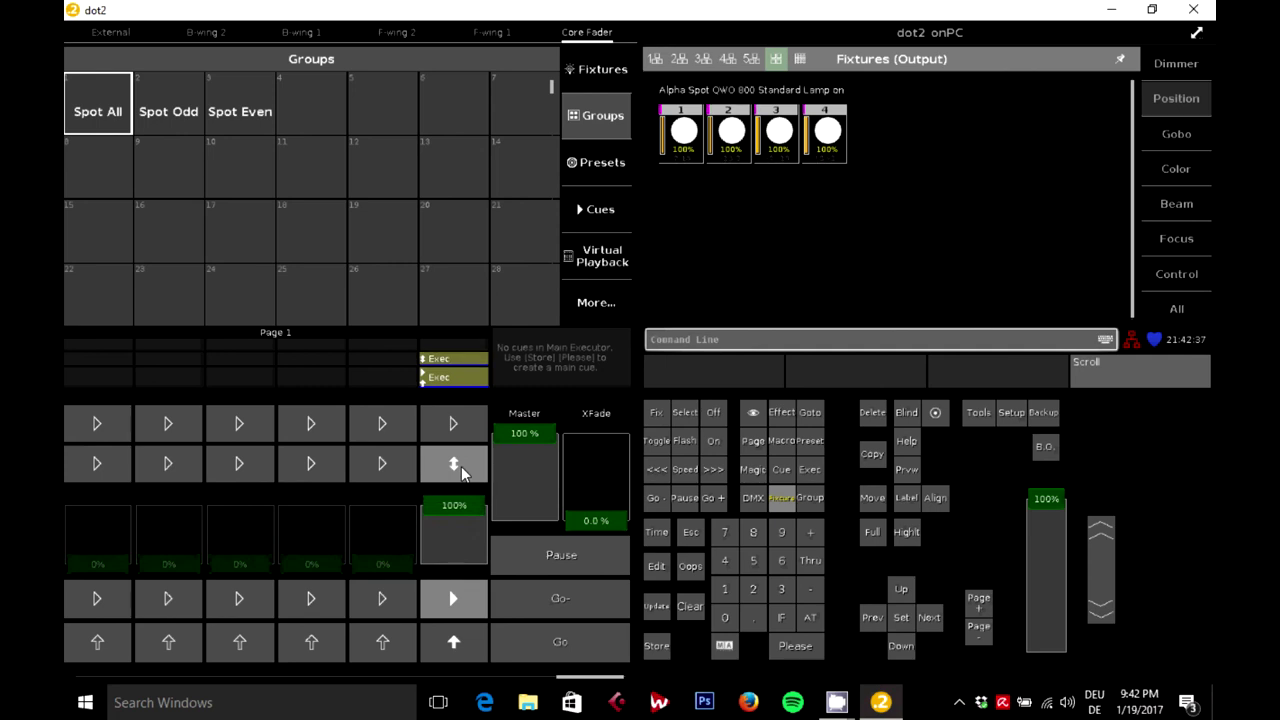